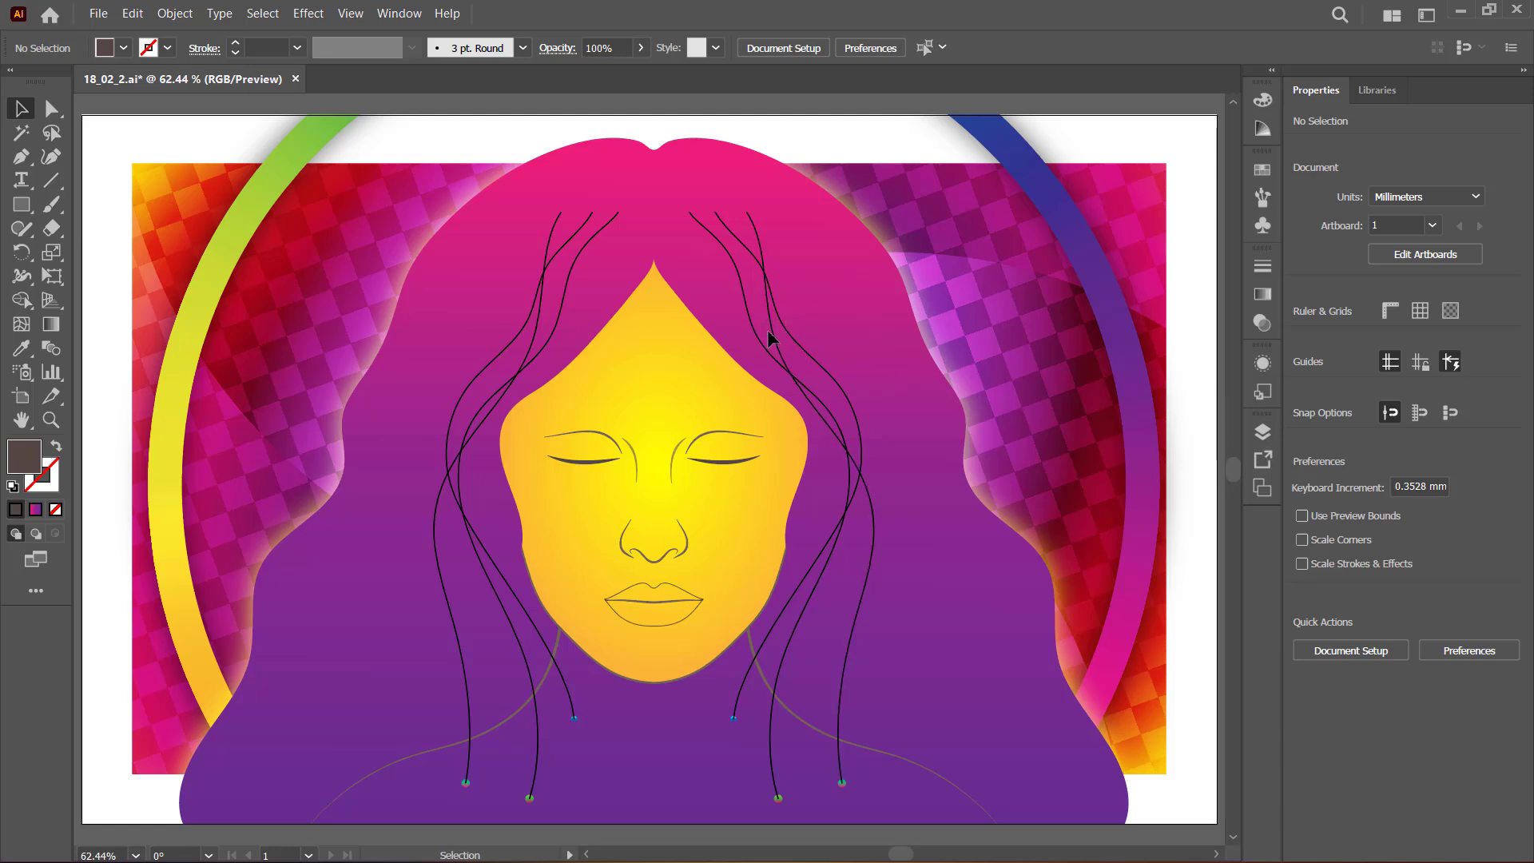
- Hide the BG layer so only the spine curves and their end circles show on the artboard
{"action": "left_click", "coordinate": [1262, 432]}
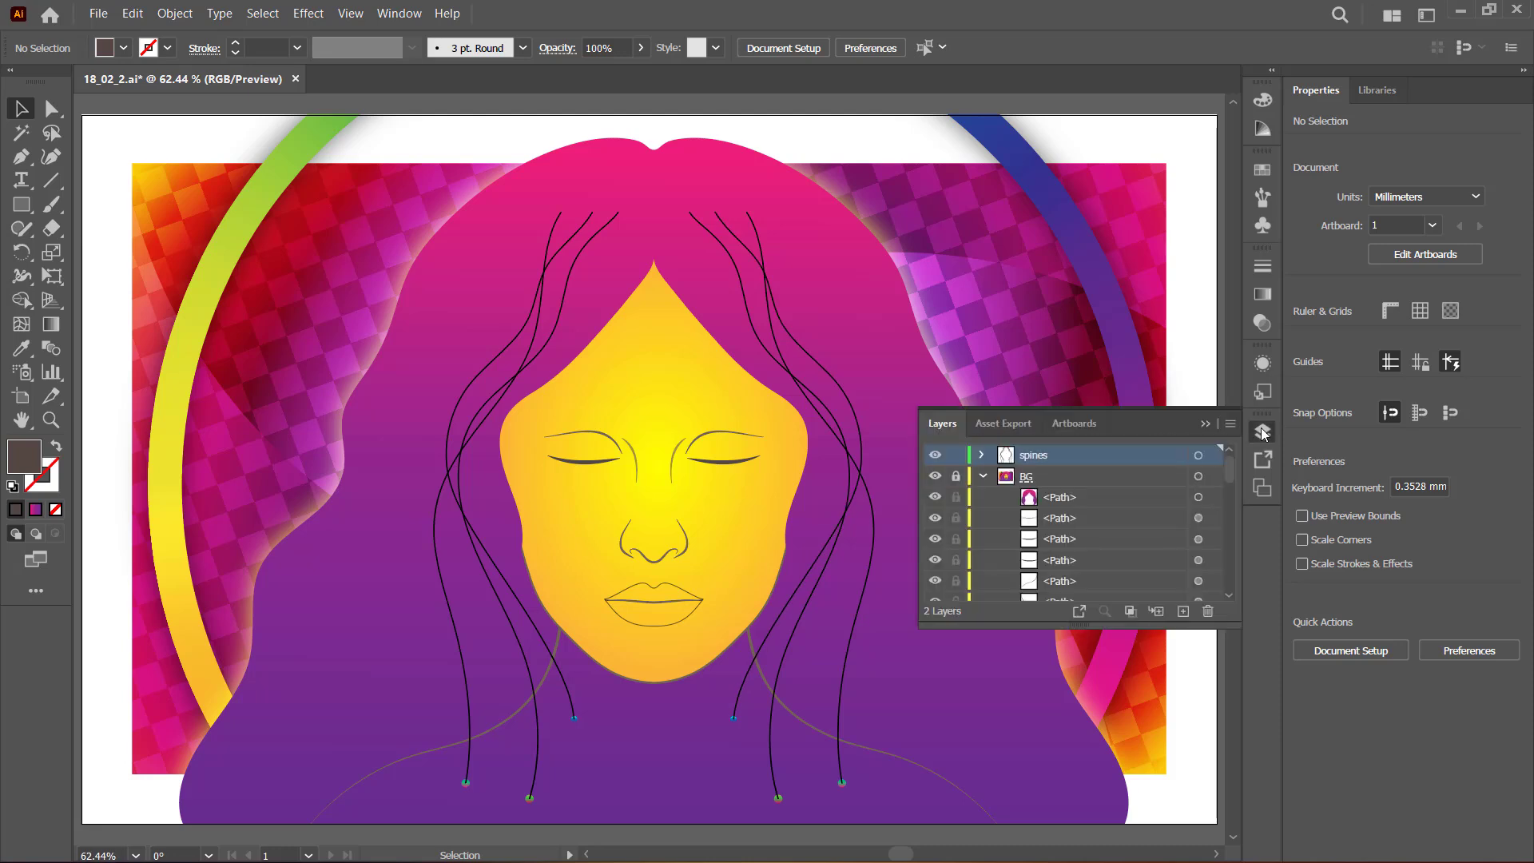
{"action": "left_click", "coordinate": [933, 478]}
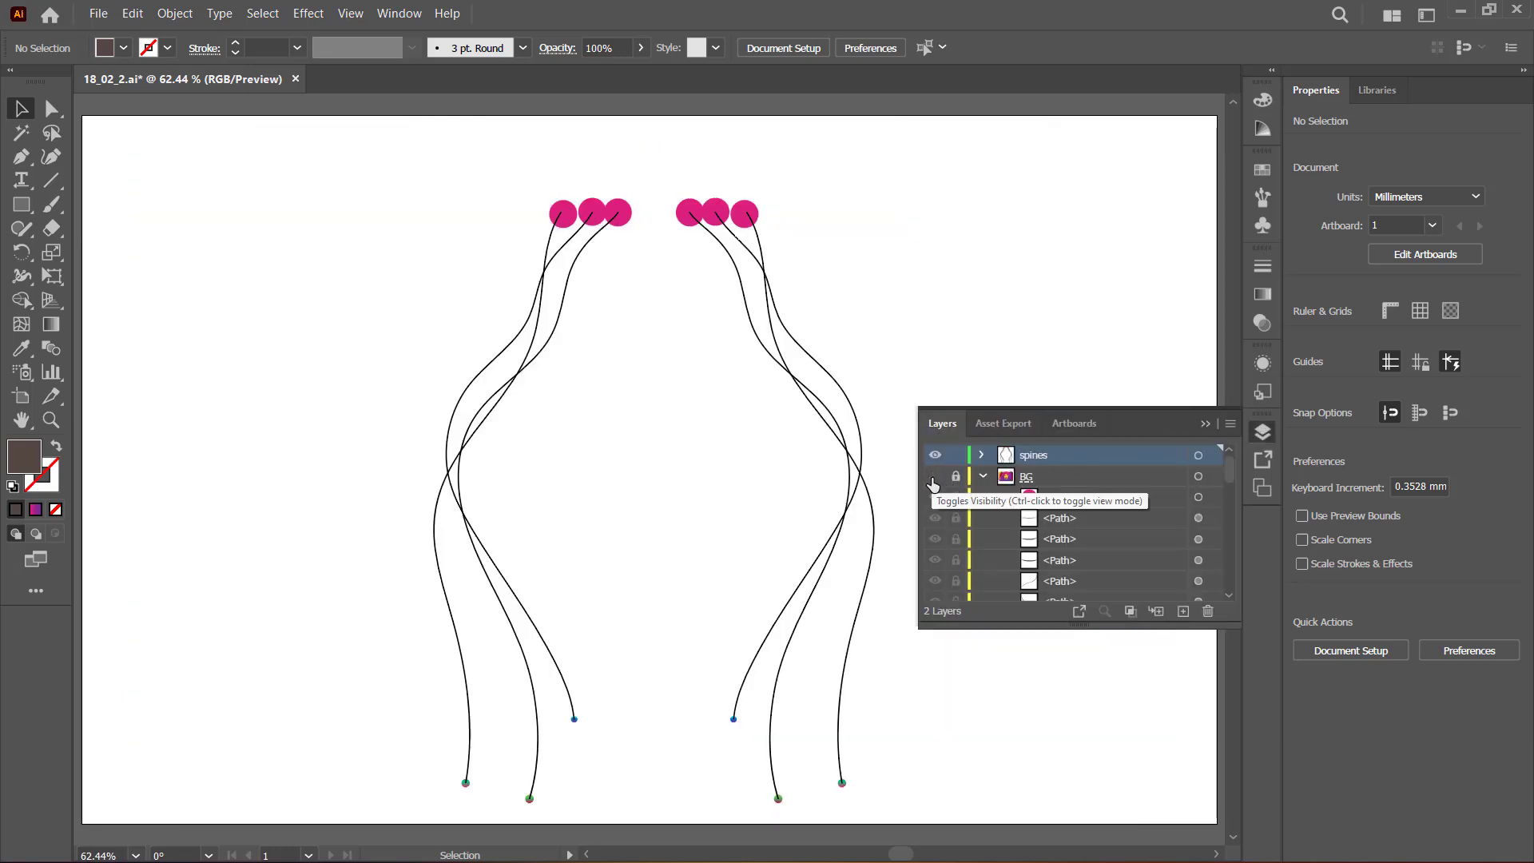
{"action": "left_click", "coordinate": [1204, 424]}
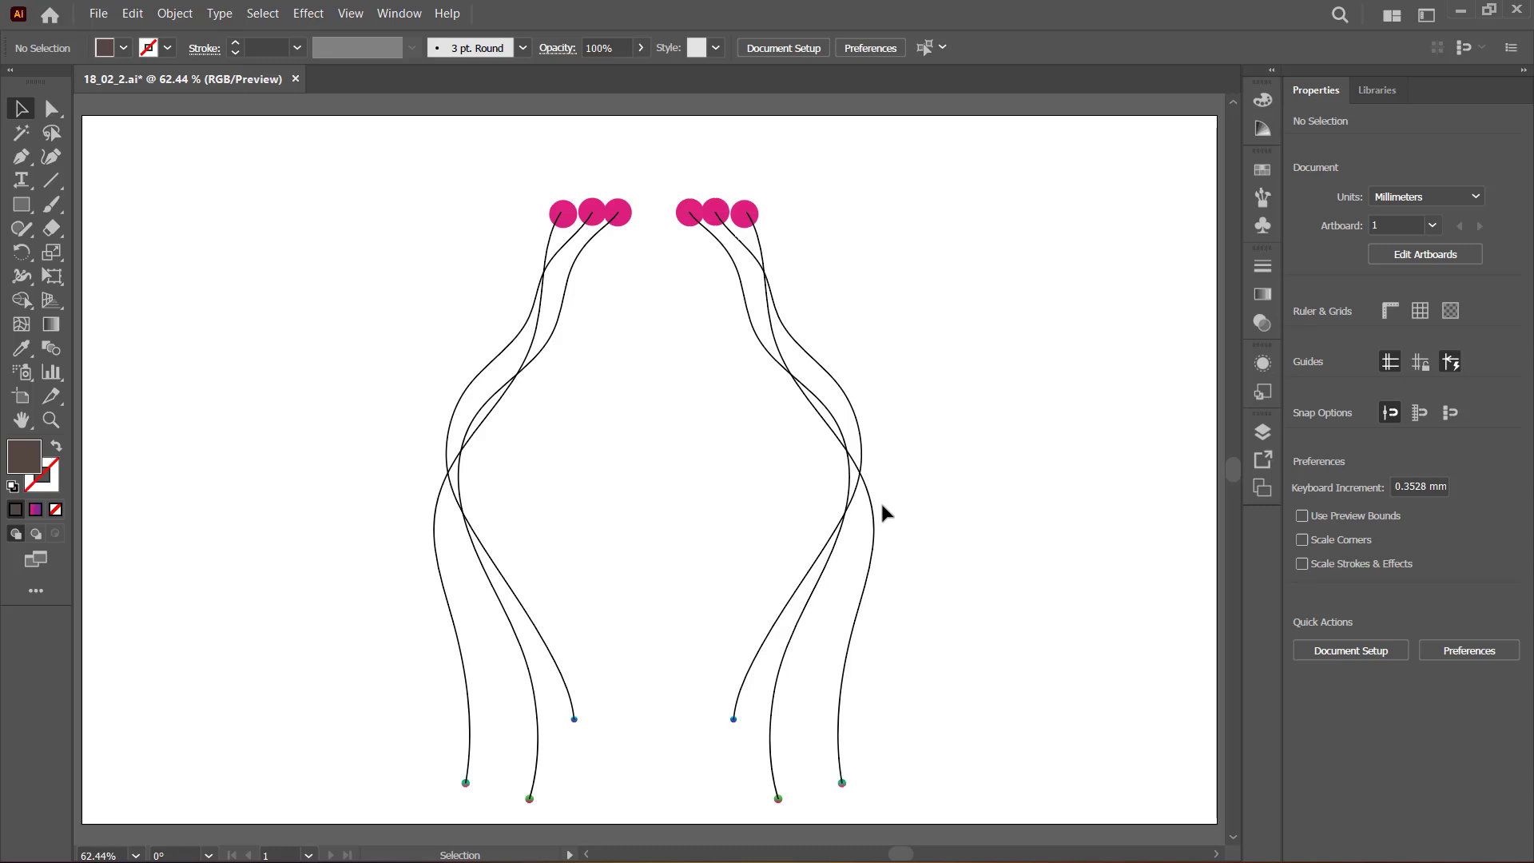
- Make a blend between the rightmost pink circle and the small circle at the lower end of its curve
{"action": "left_click", "coordinate": [749, 214]}
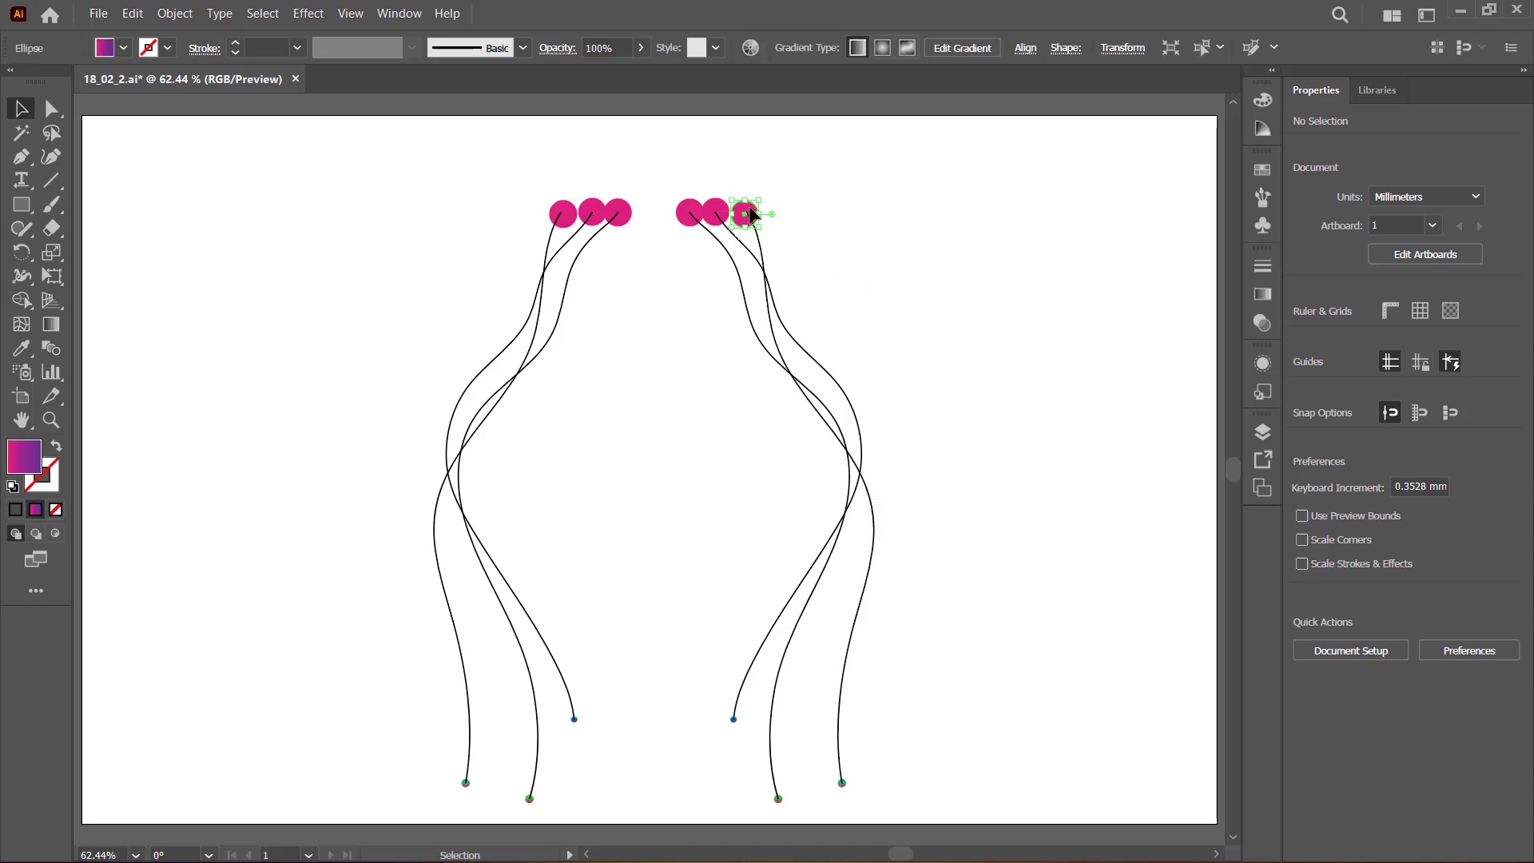
{"action": "left_click", "coordinate": [843, 784], "text": "shift"}
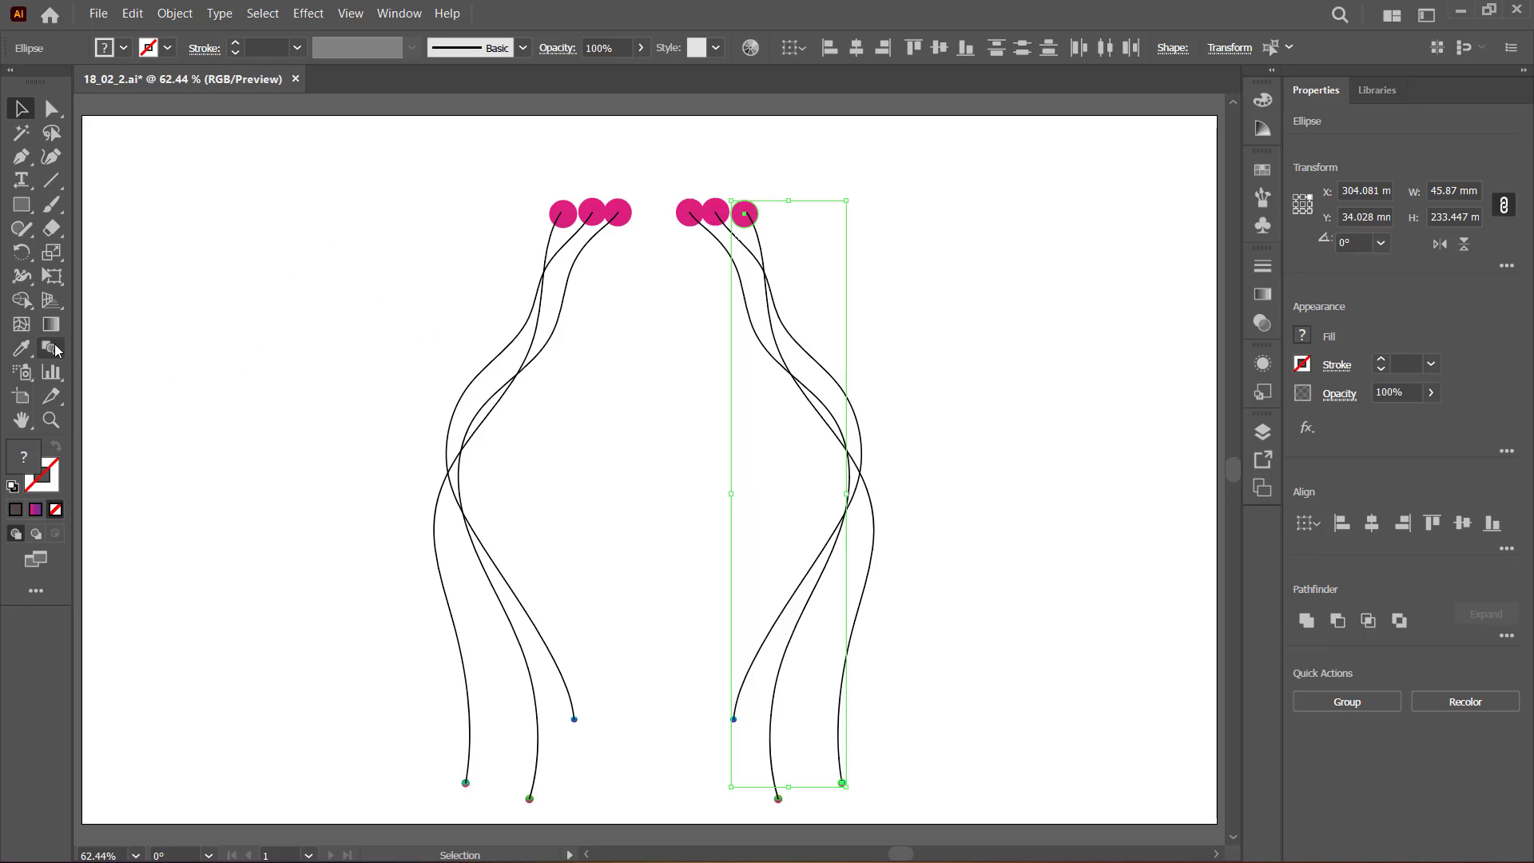
{"action": "left_click", "coordinate": [175, 14]}
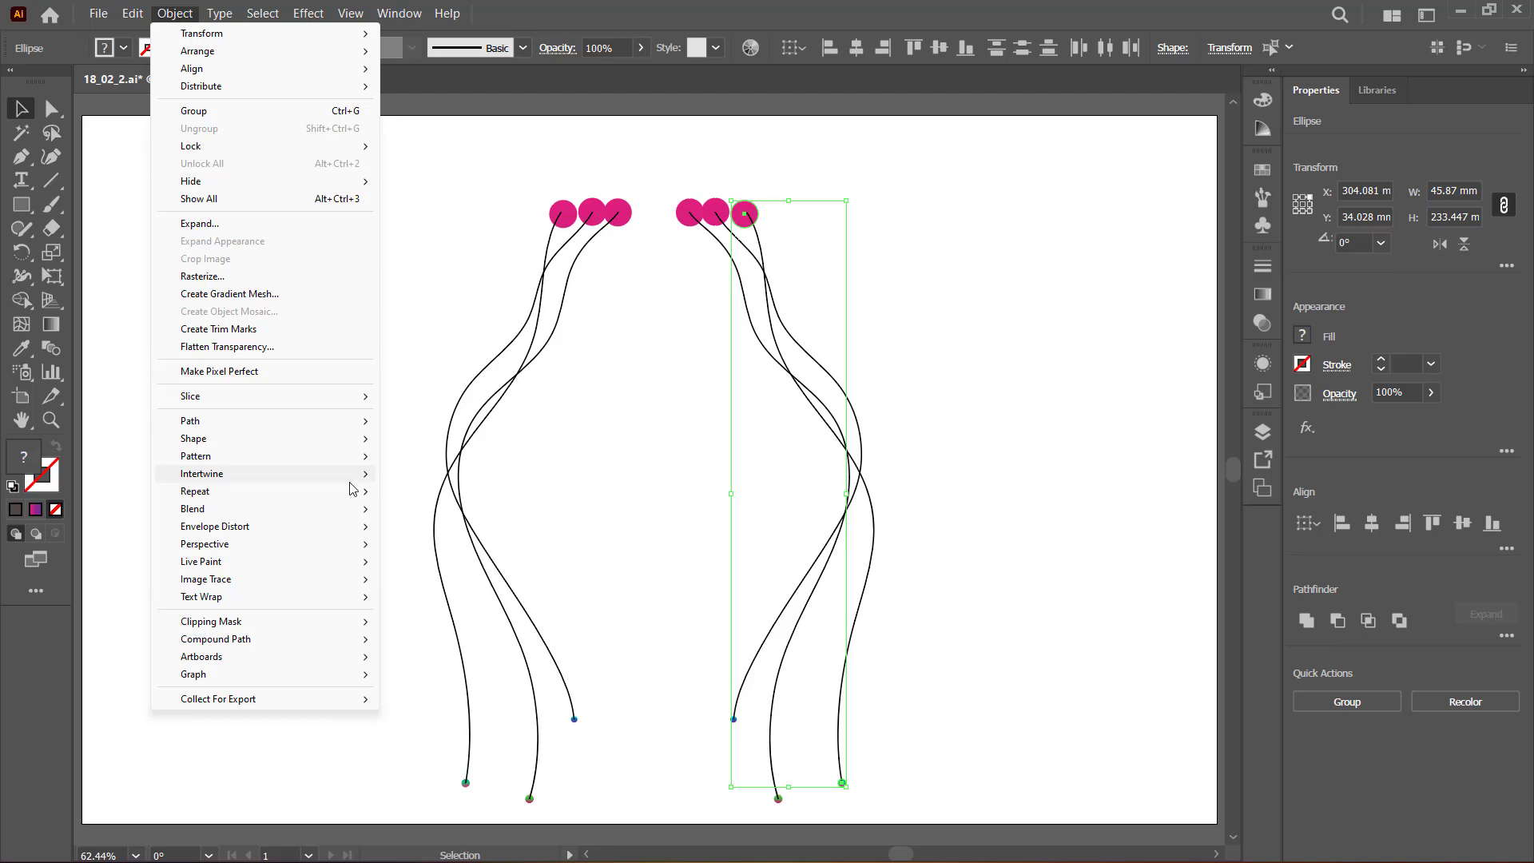
{"action": "mouse_move", "coordinate": [319, 511]}
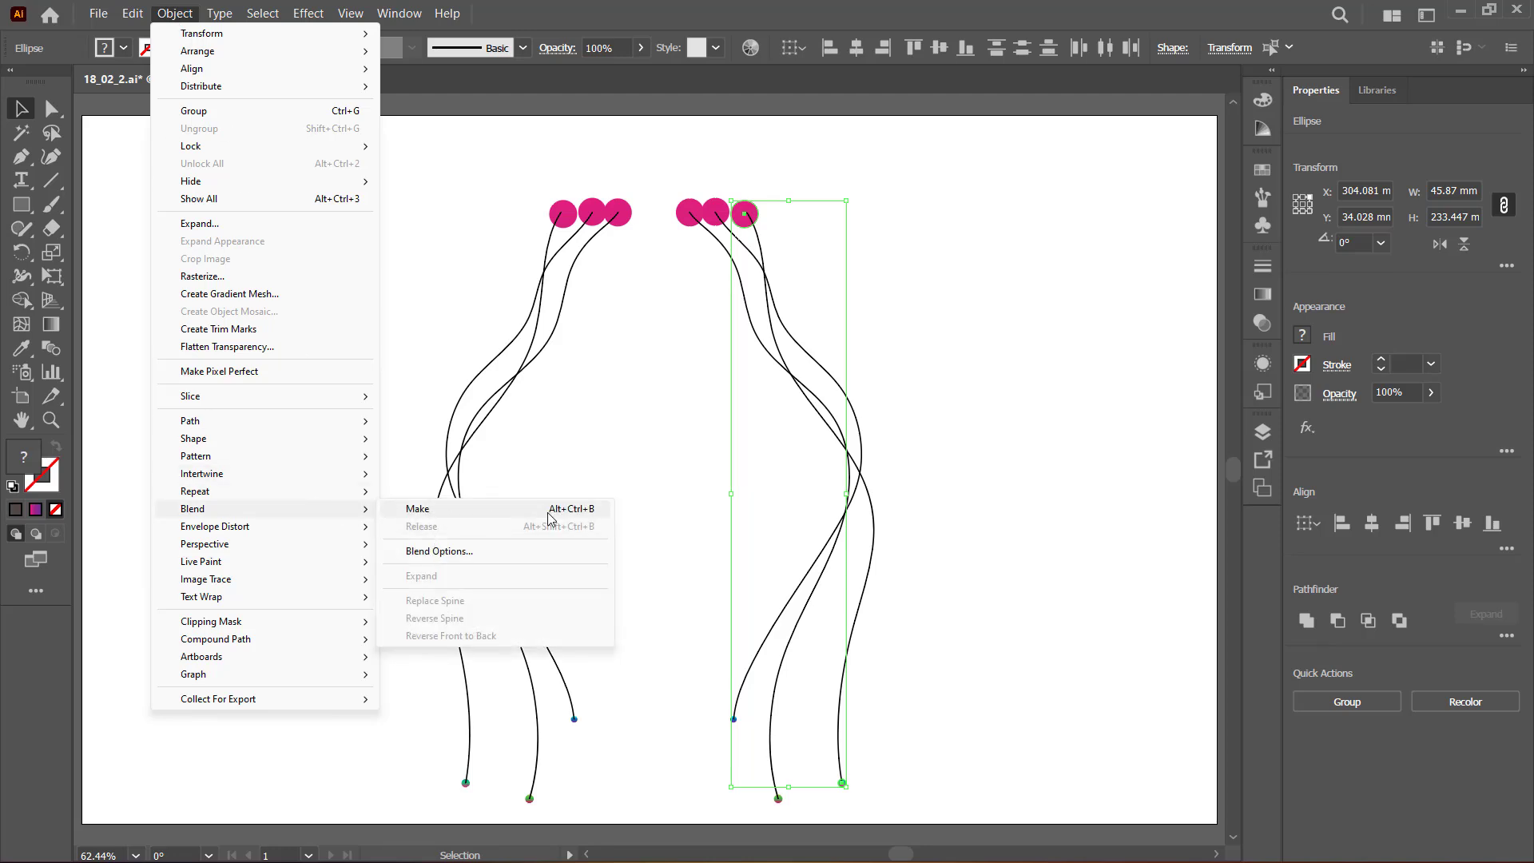
{"action": "left_click", "coordinate": [519, 518]}
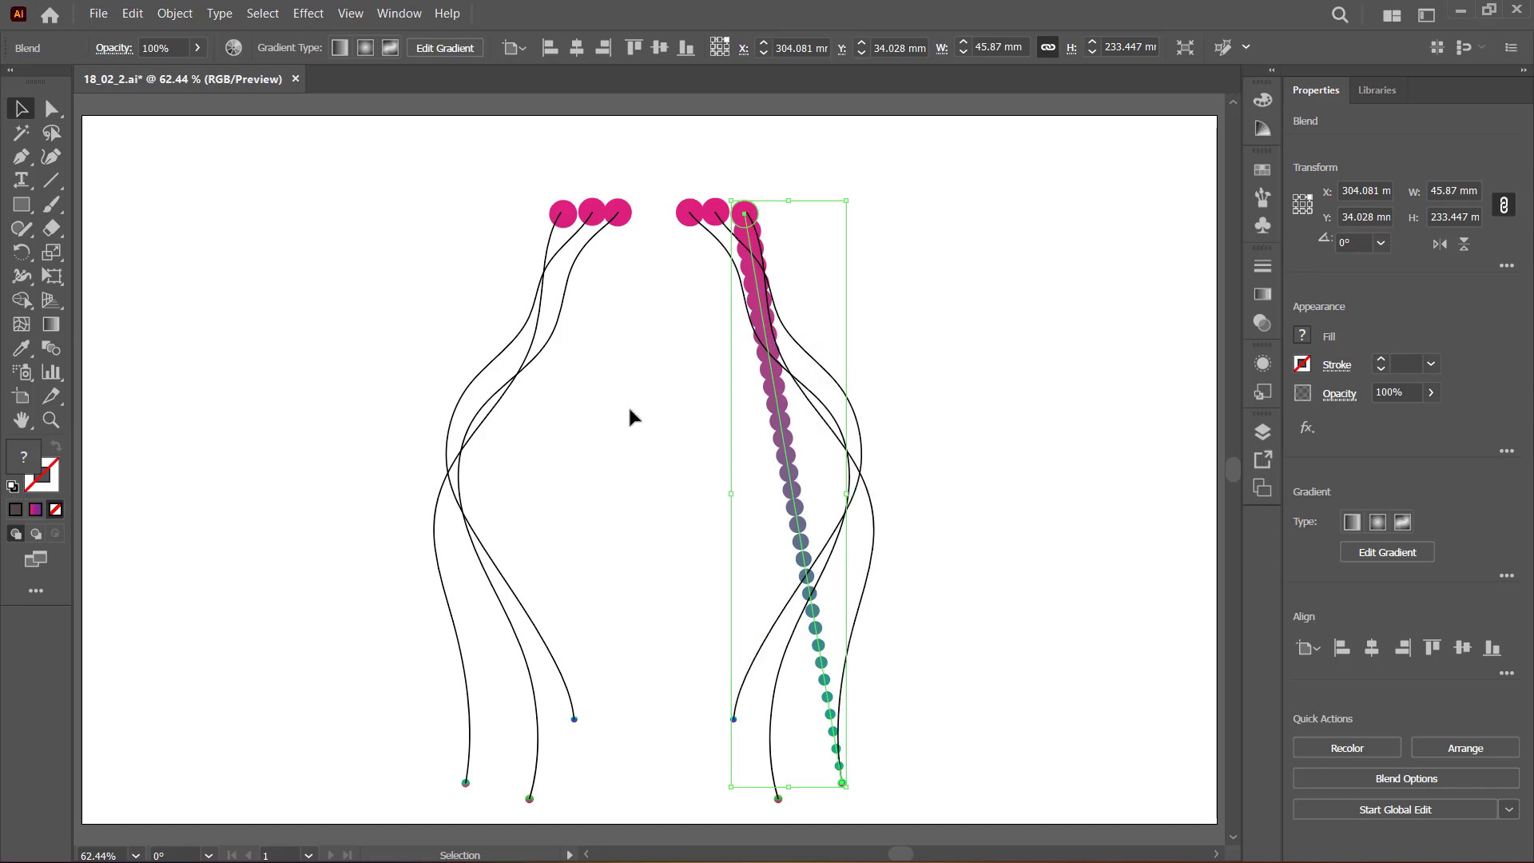
- Set the new blend's spacing to Specified Steps with 300 steps
{"action": "double_click", "coordinate": [53, 349]}
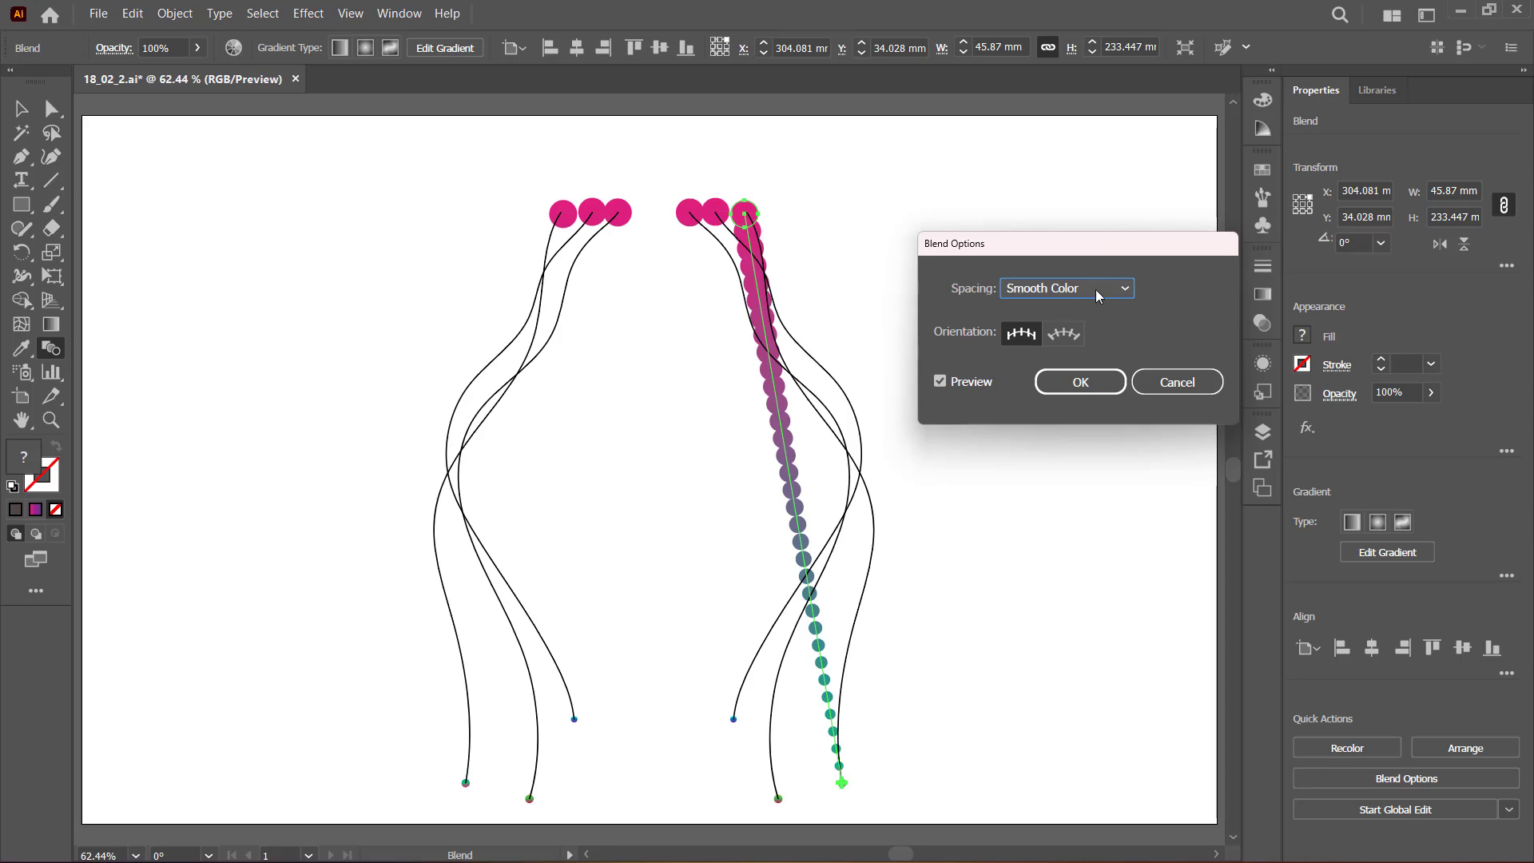
{"action": "left_click", "coordinate": [1096, 290]}
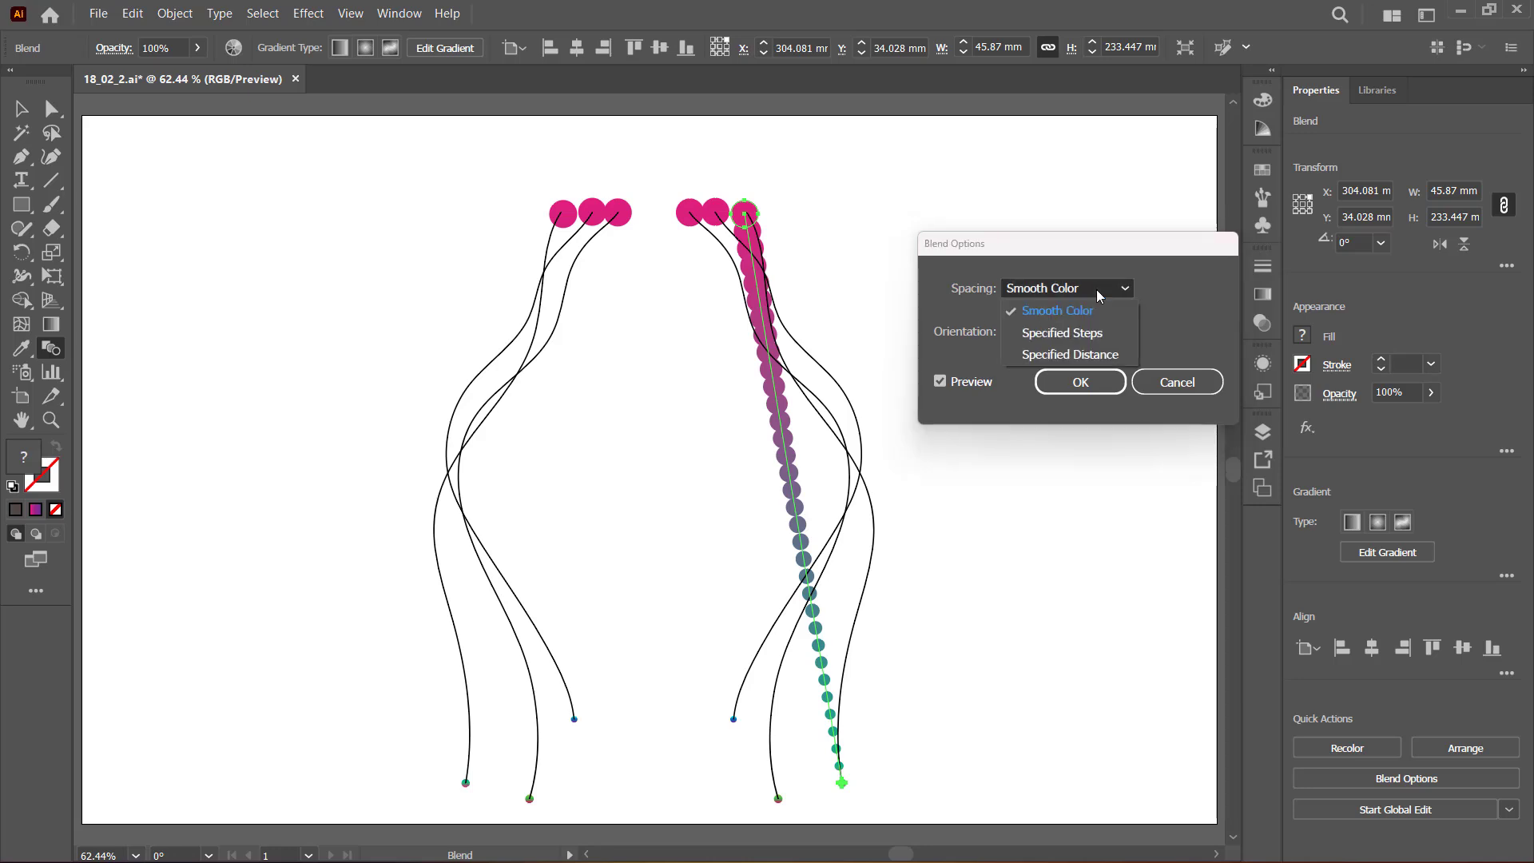
{"action": "left_click", "coordinate": [1100, 331]}
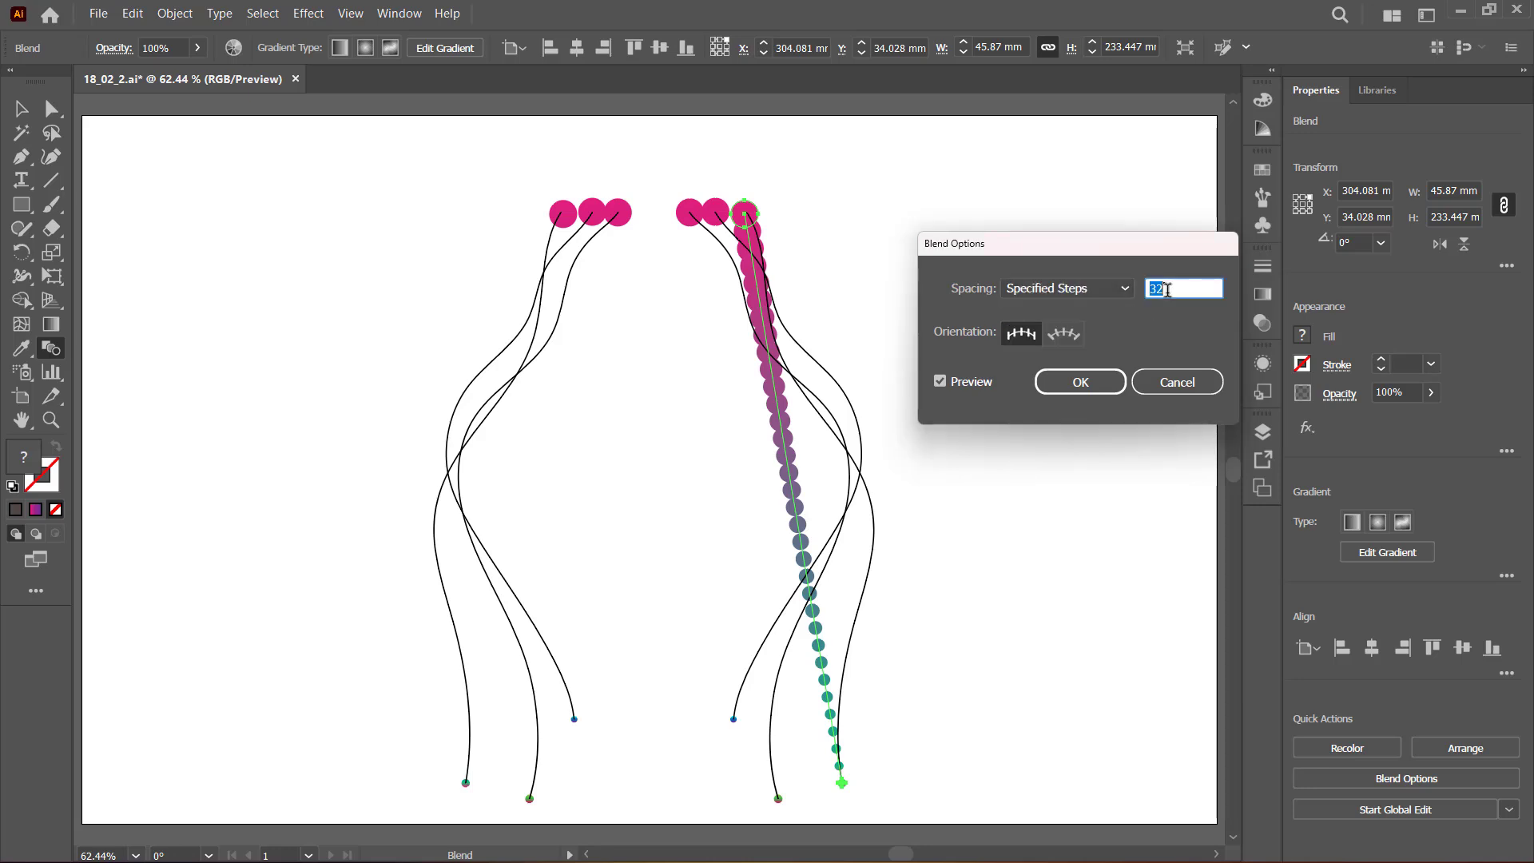
{"action": "type", "text": "300"}
{"action": "left_click", "coordinate": [1063, 390]}
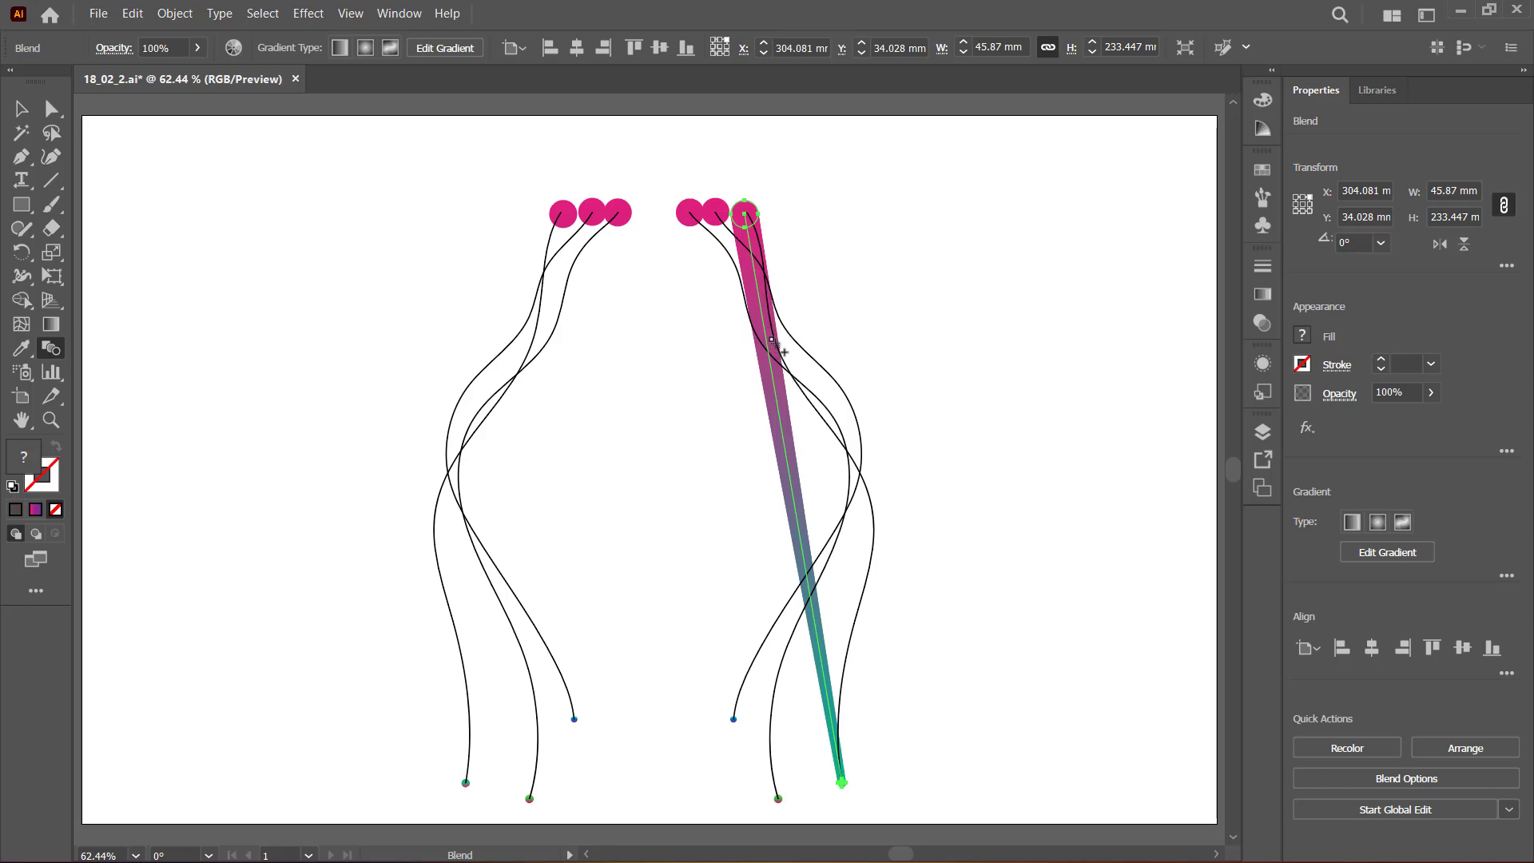
- Replace the straight blend's spine with the outermost wavy curve on the right side of the hair
{"action": "left_click", "coordinate": [21, 112]}
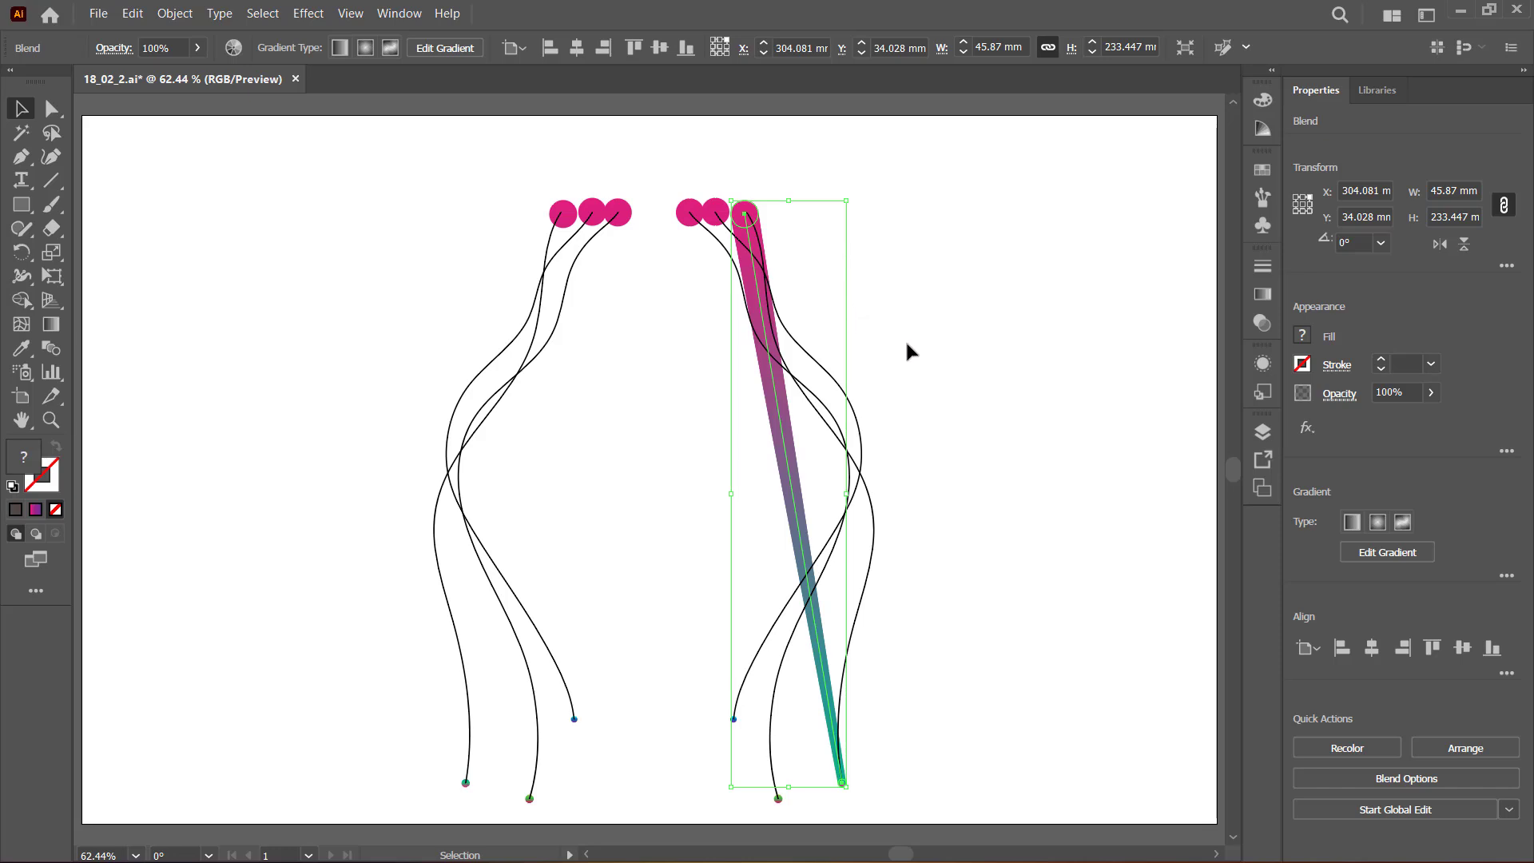
{"action": "left_click", "coordinate": [875, 530], "text": "shift"}
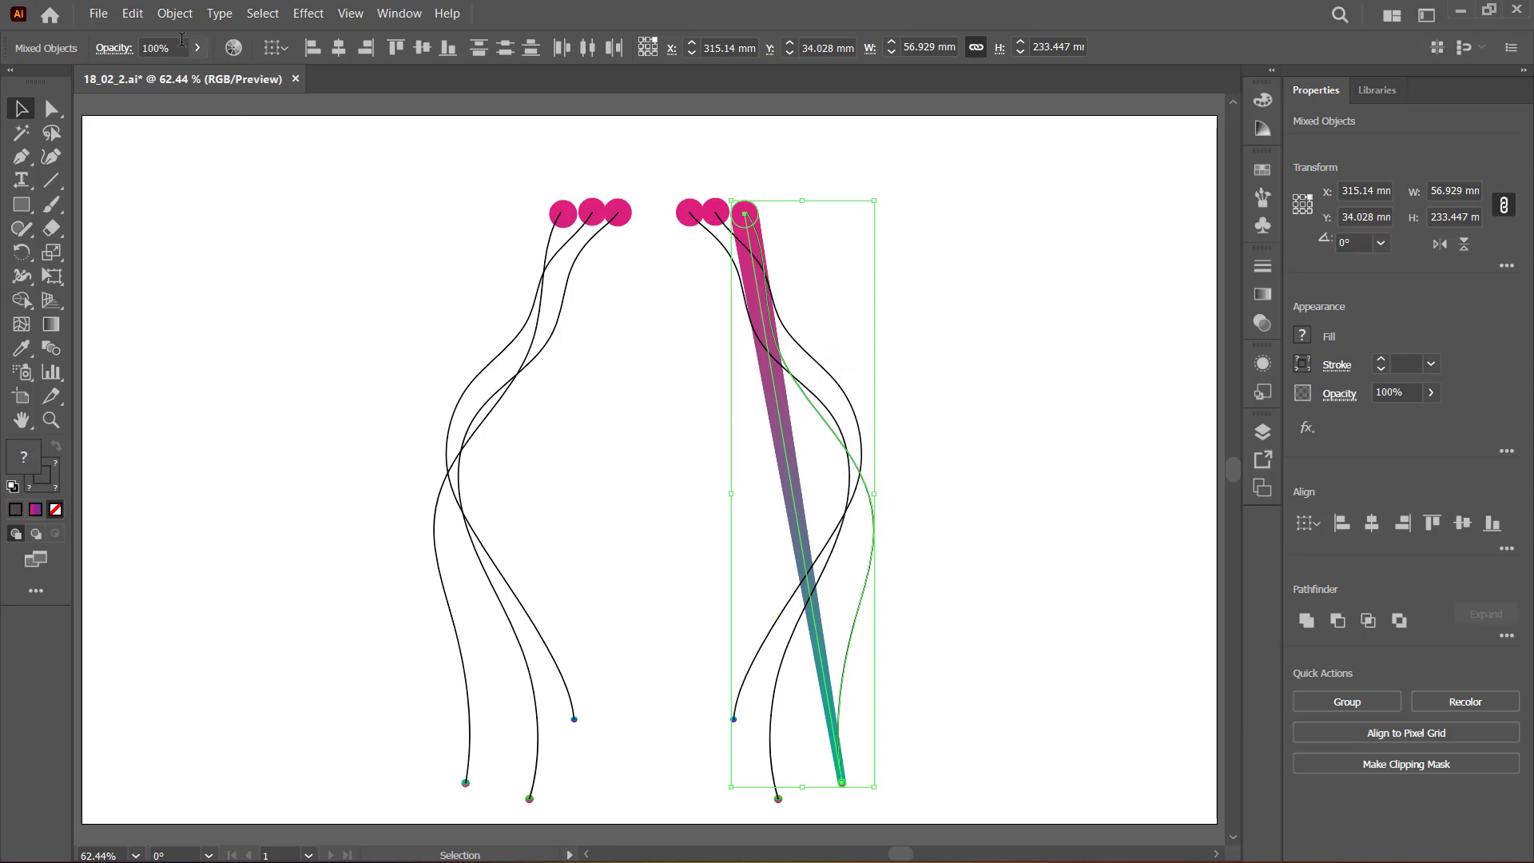
{"action": "left_click", "coordinate": [175, 13]}
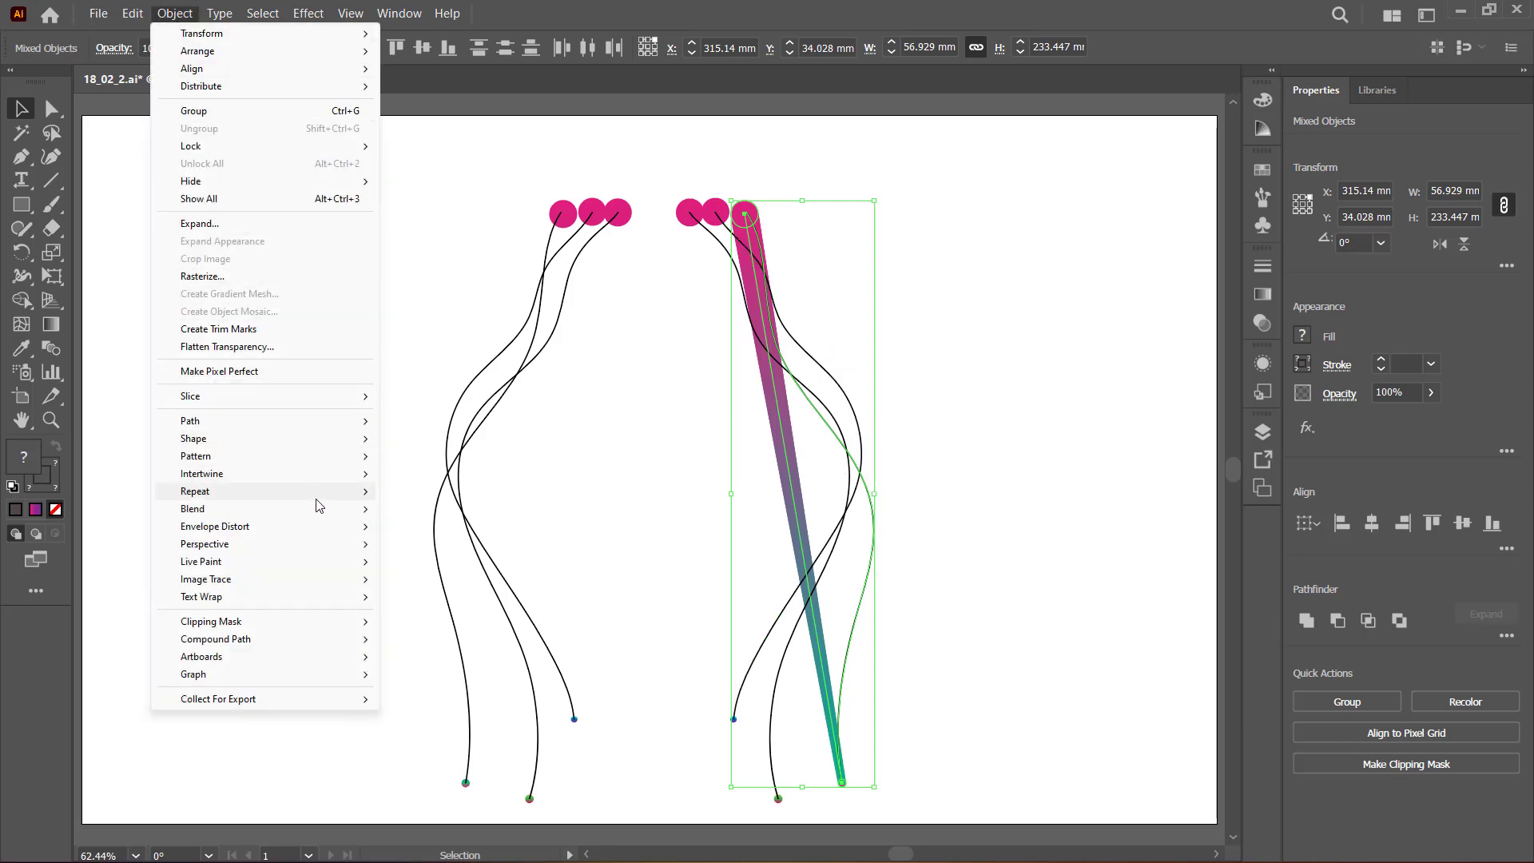
{"action": "mouse_move", "coordinate": [320, 512]}
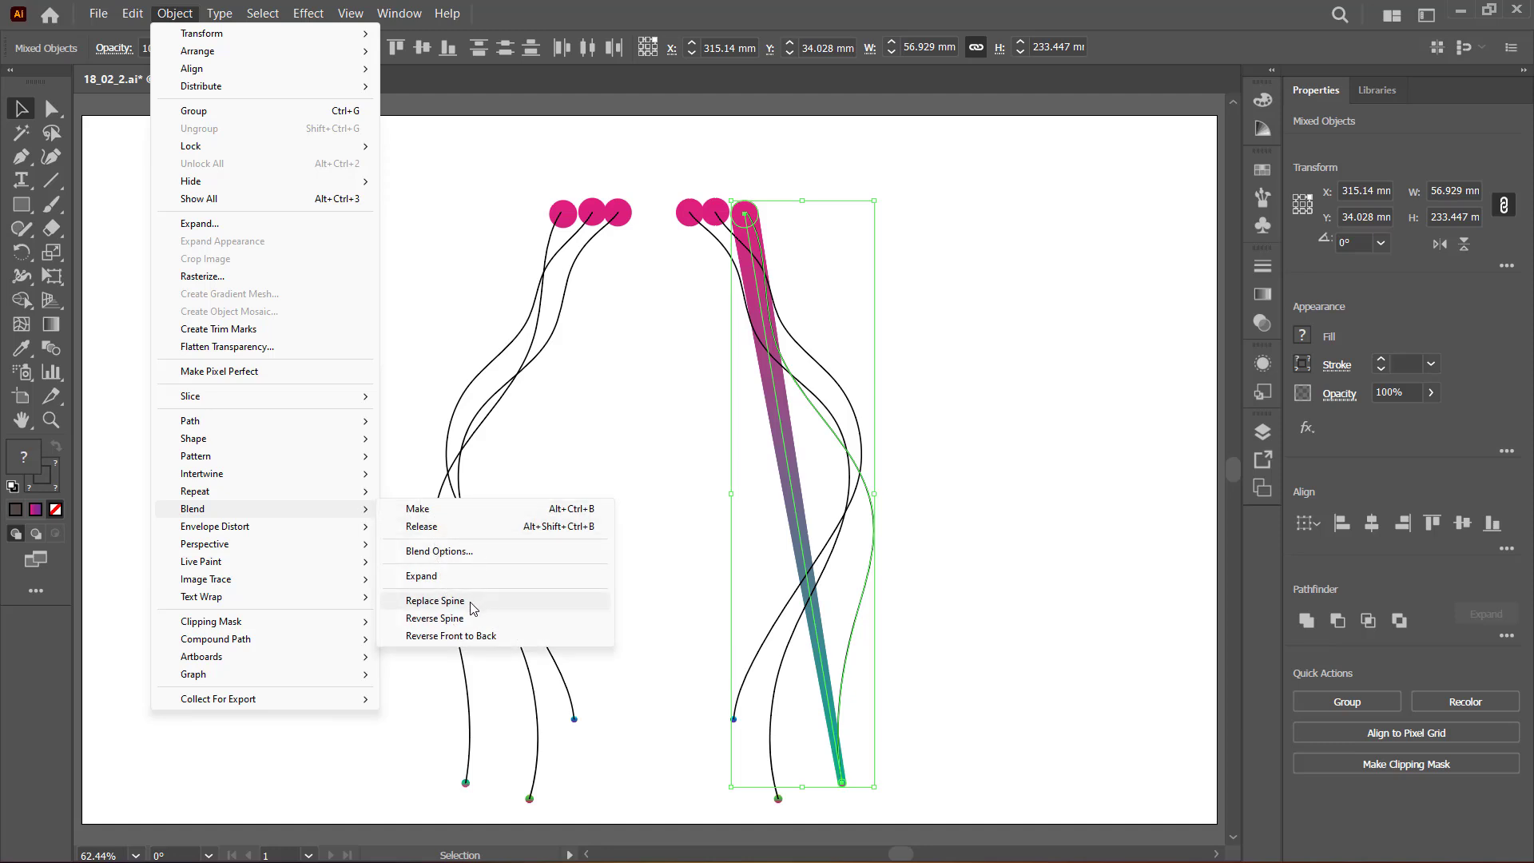
{"action": "left_click", "coordinate": [471, 603]}
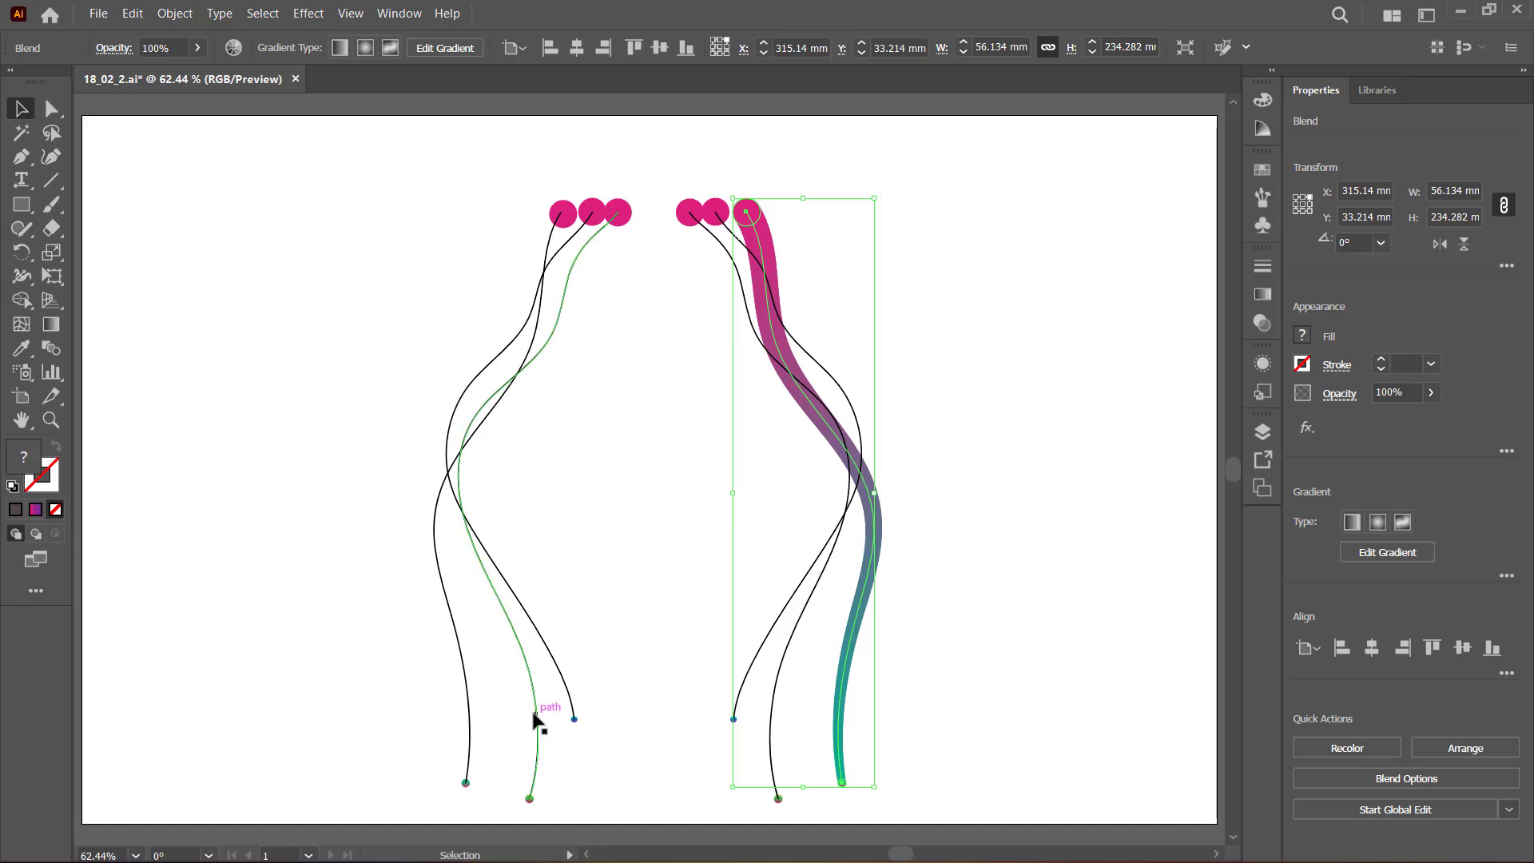
- Blend the innermost pink circle of the left group with the small green circle at its curve's lower end
{"action": "left_click", "coordinate": [631, 207]}
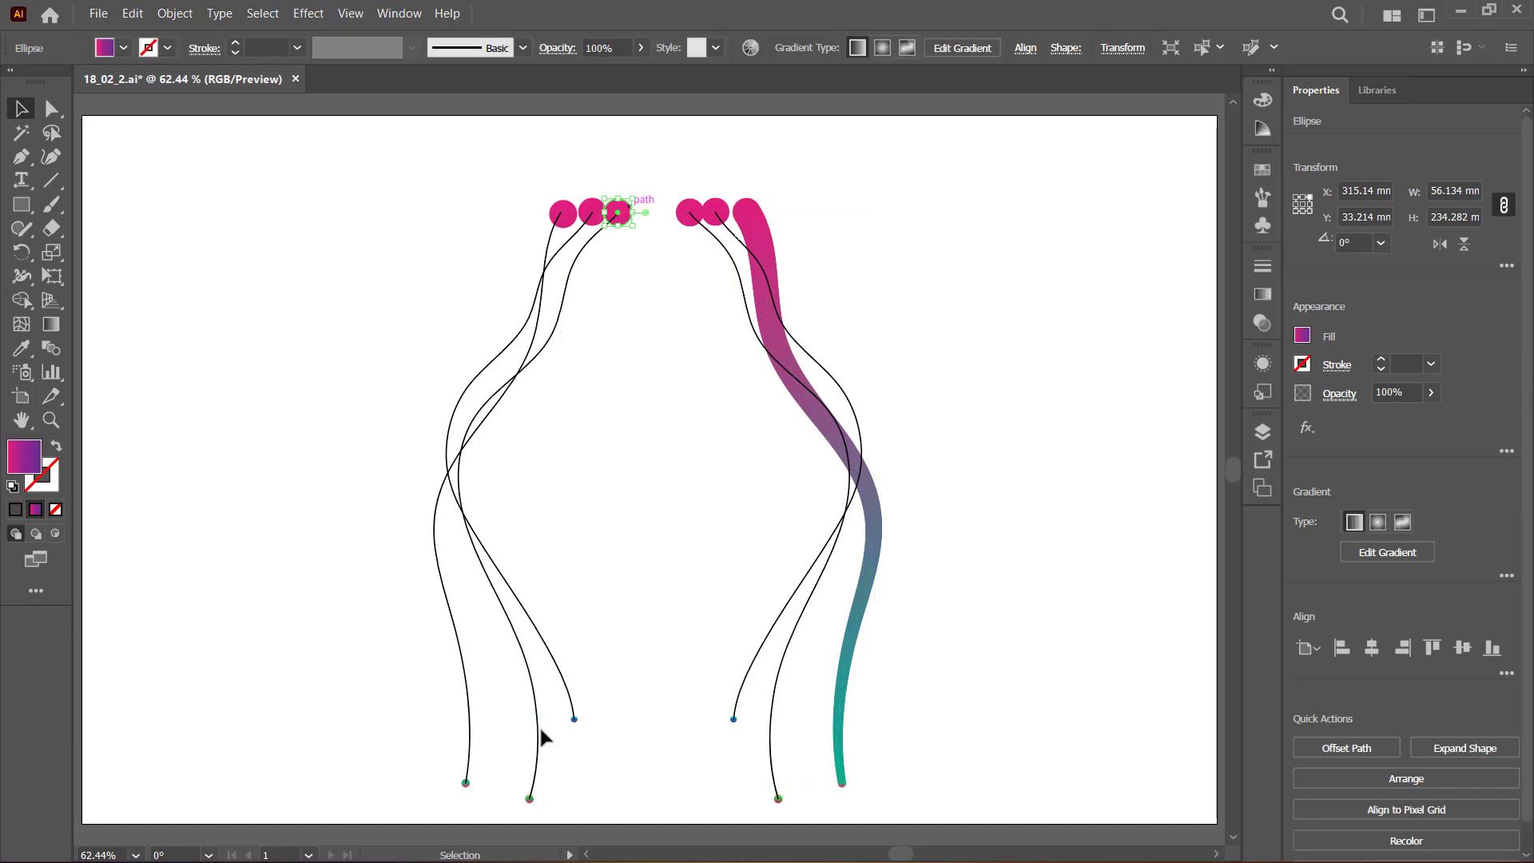
{"action": "left_click", "coordinate": [531, 799], "text": "shift"}
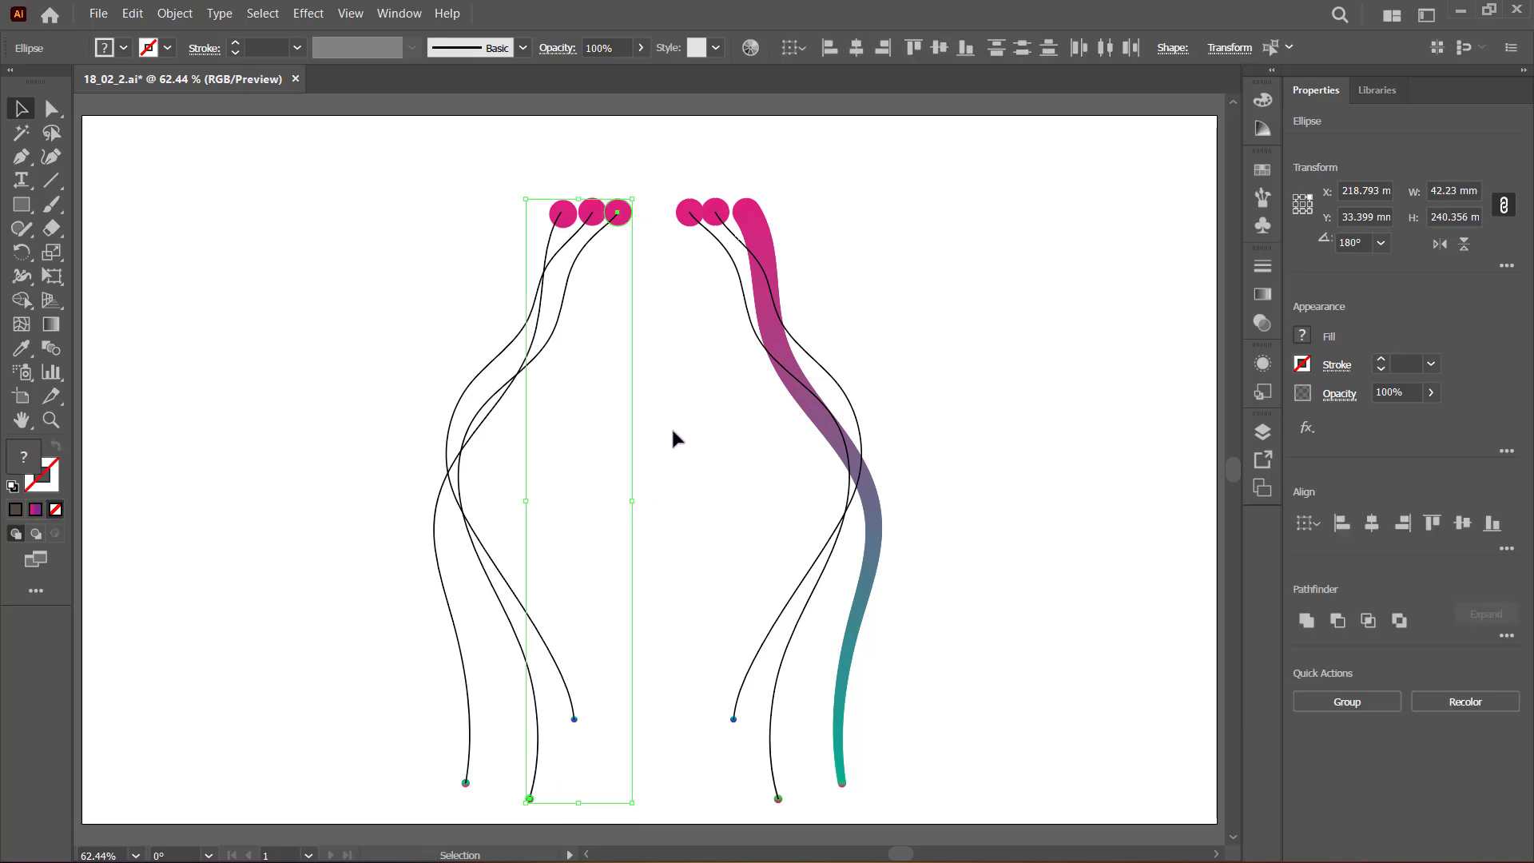
{"action": "key", "text": "ctrl+alt+b"}
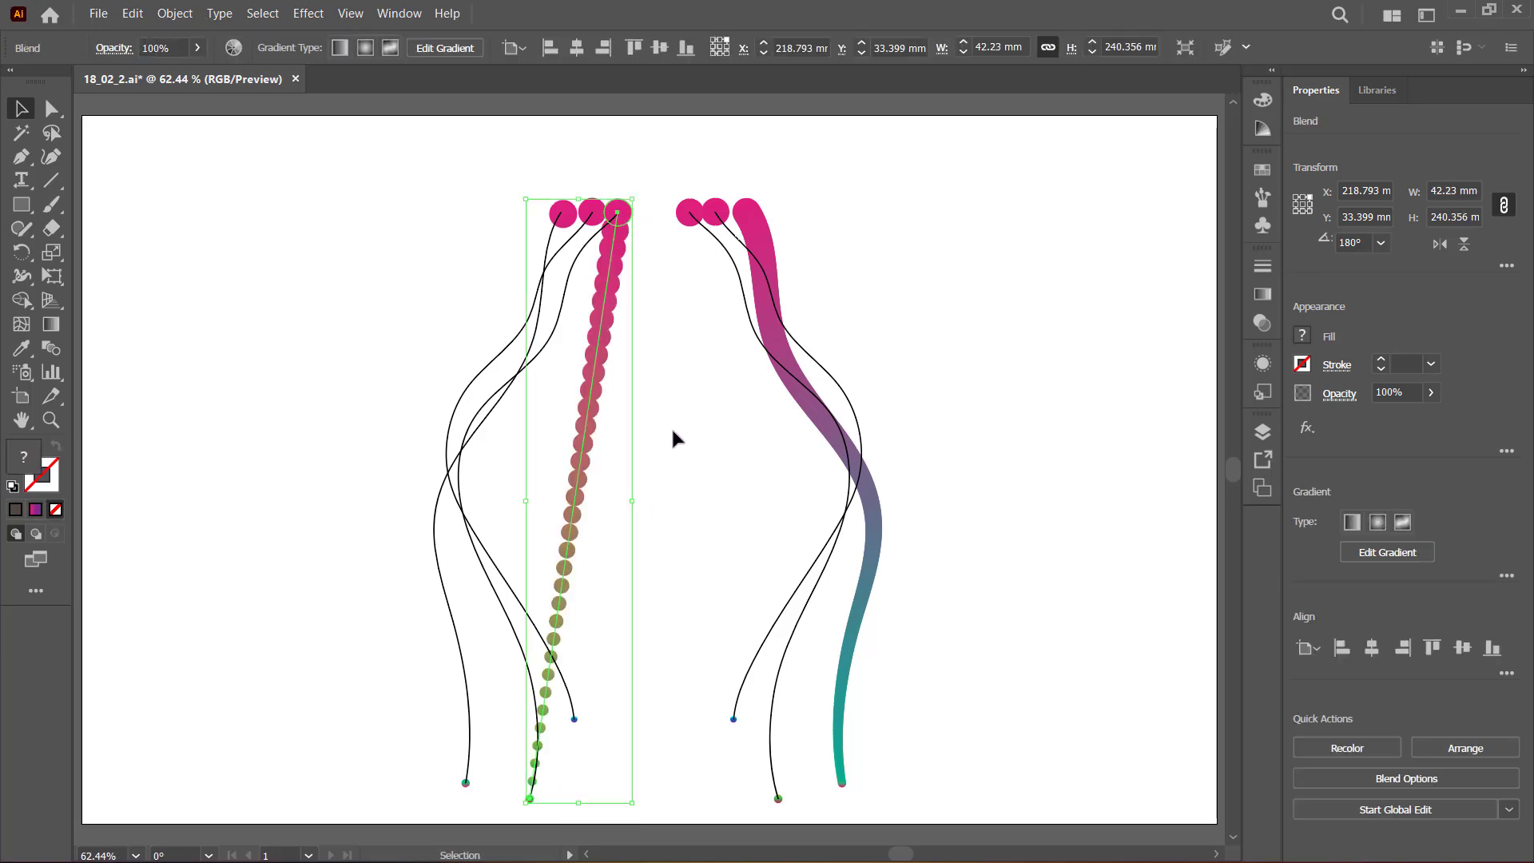
- Change the left blend's spacing to Specified Steps, dense enough to form a continuous strand
{"action": "double_click", "coordinate": [51, 348]}
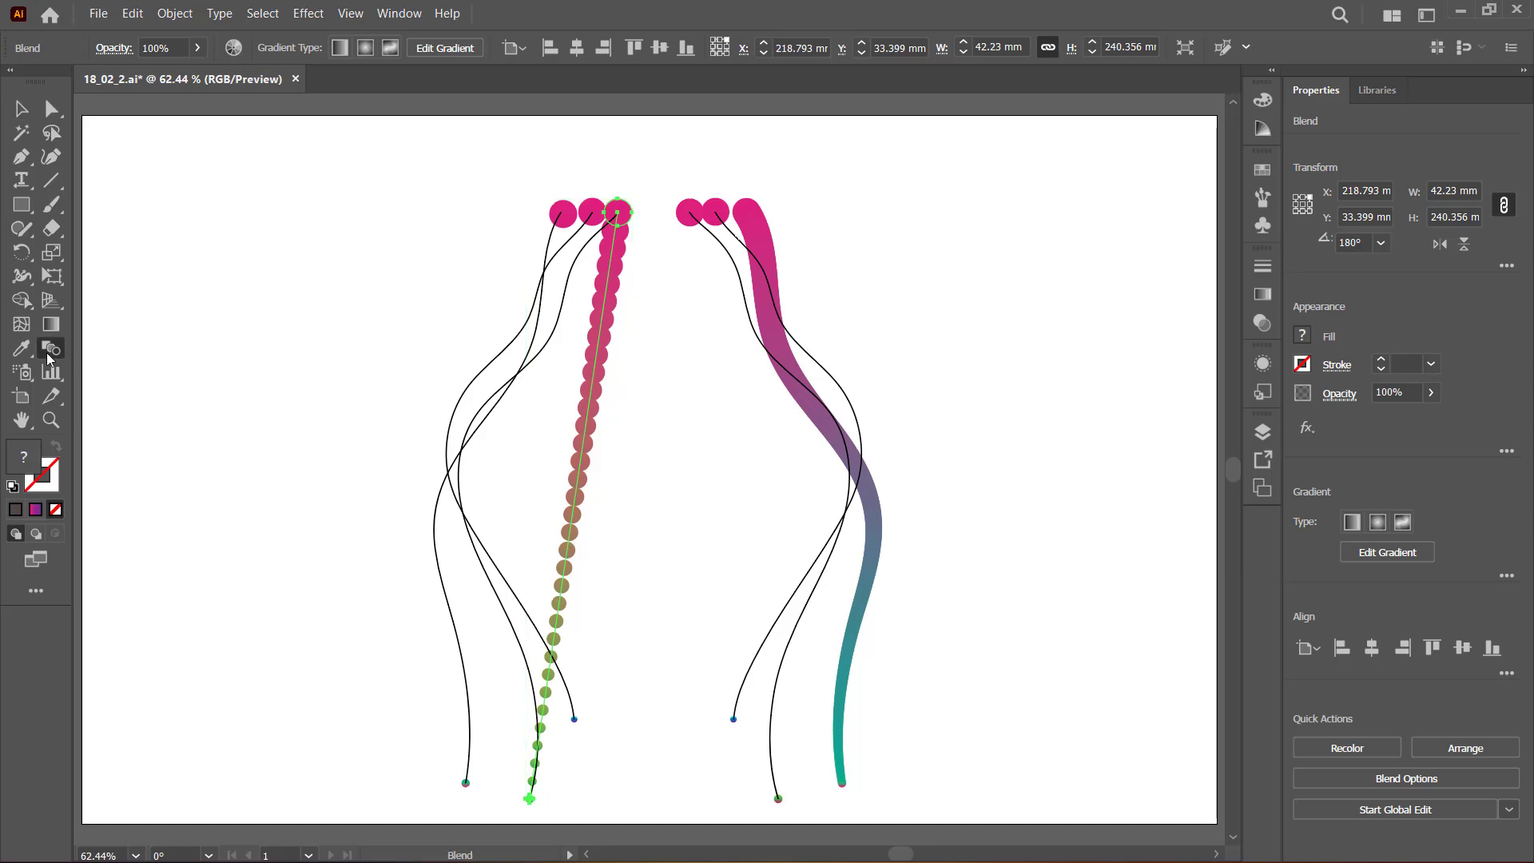
{"action": "left_click", "coordinate": [1076, 289]}
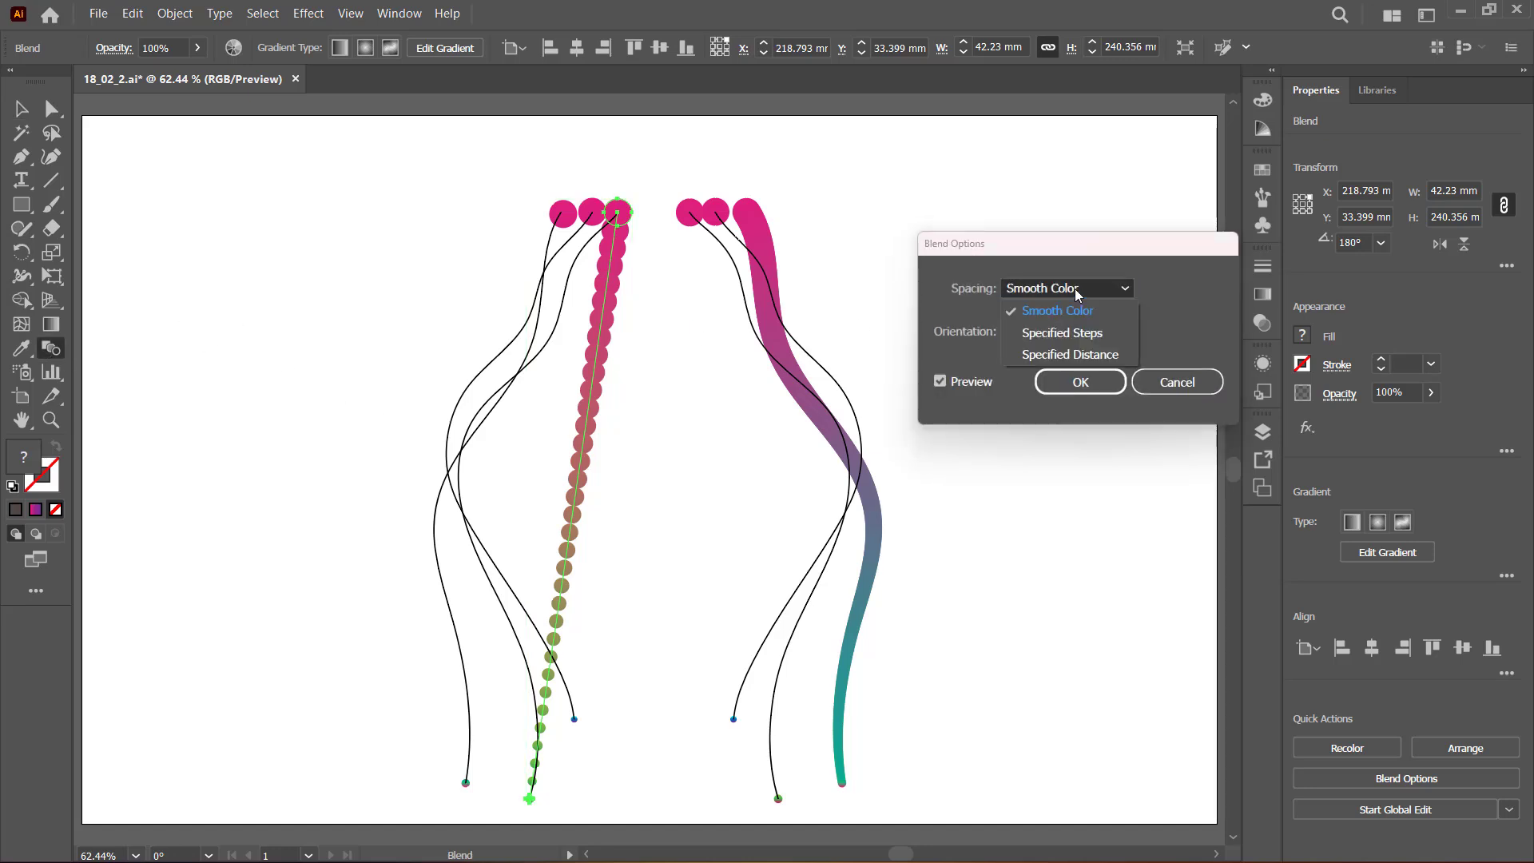
{"action": "left_click", "coordinate": [1079, 332]}
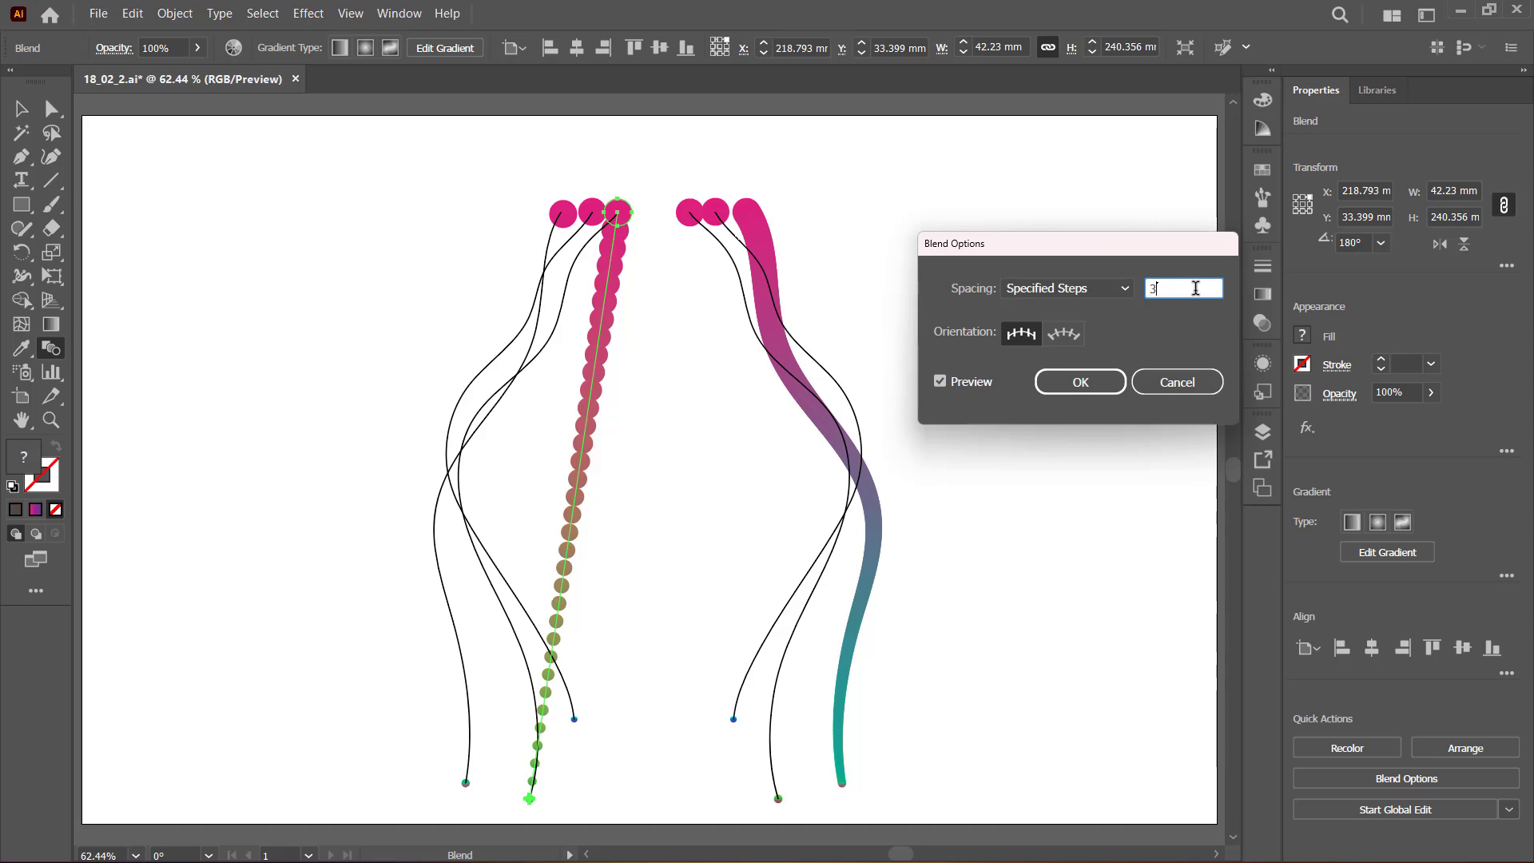
{"action": "left_click", "coordinate": [1089, 383]}
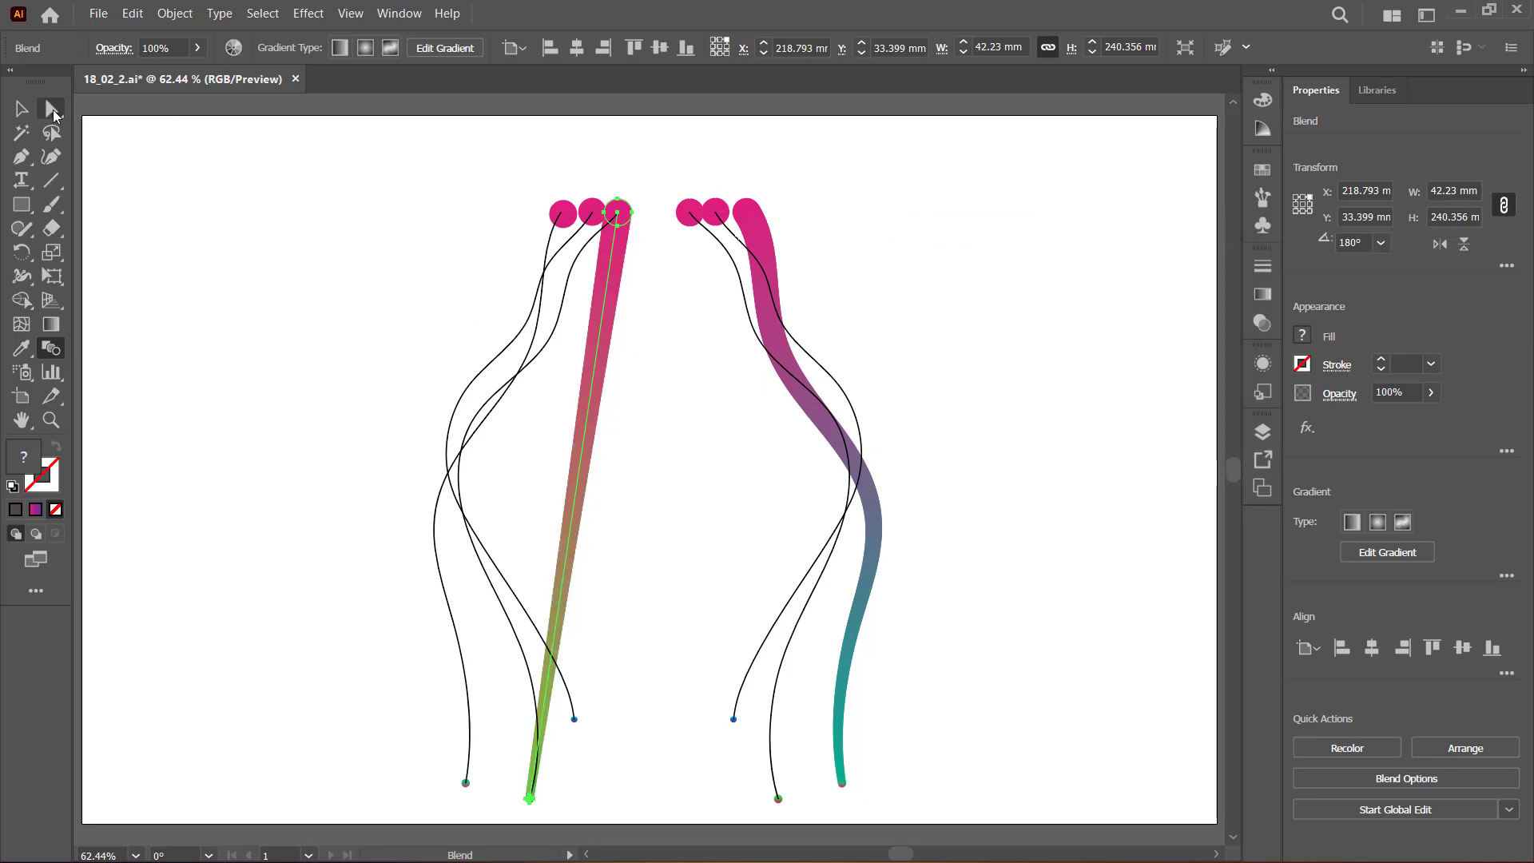
- Replace the left blend's straight spine with the wavy curve that joins its two end circles
{"action": "key", "text": "v"}
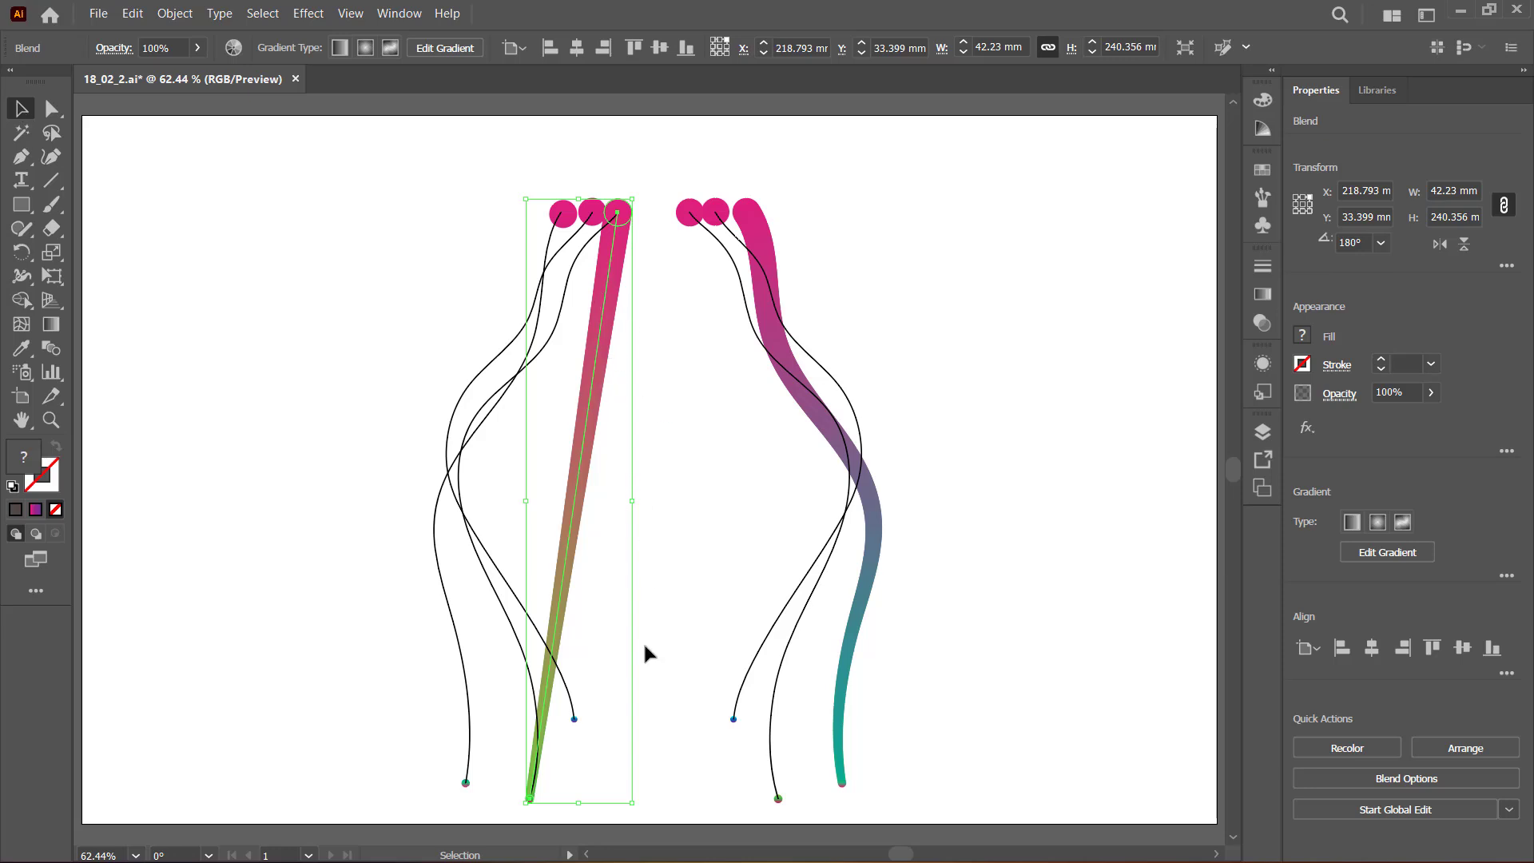
{"action": "left_click", "coordinate": [502, 602], "text": "shift"}
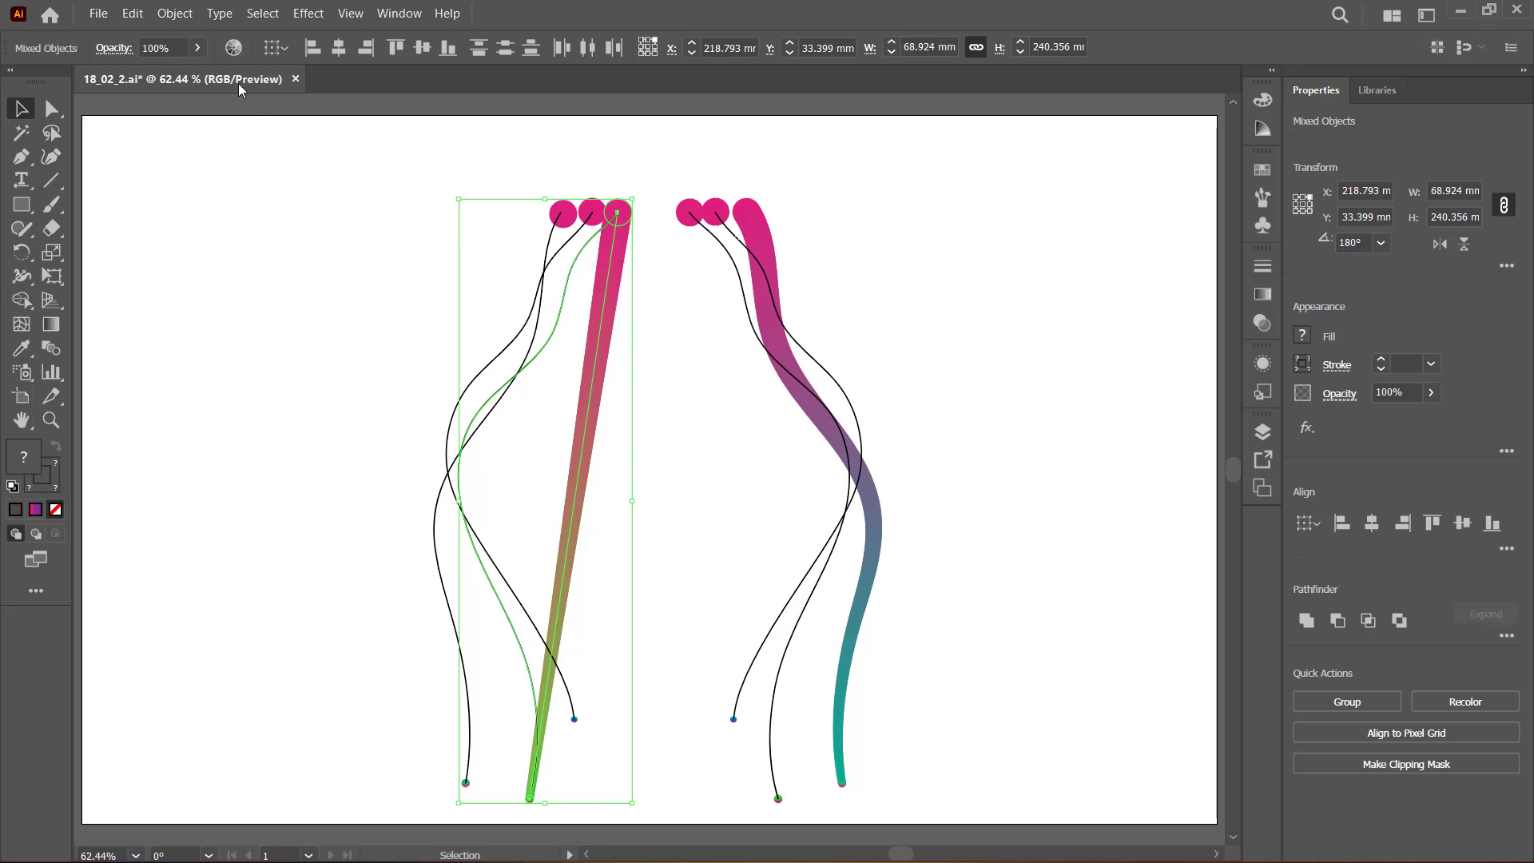
{"action": "left_click", "coordinate": [175, 12]}
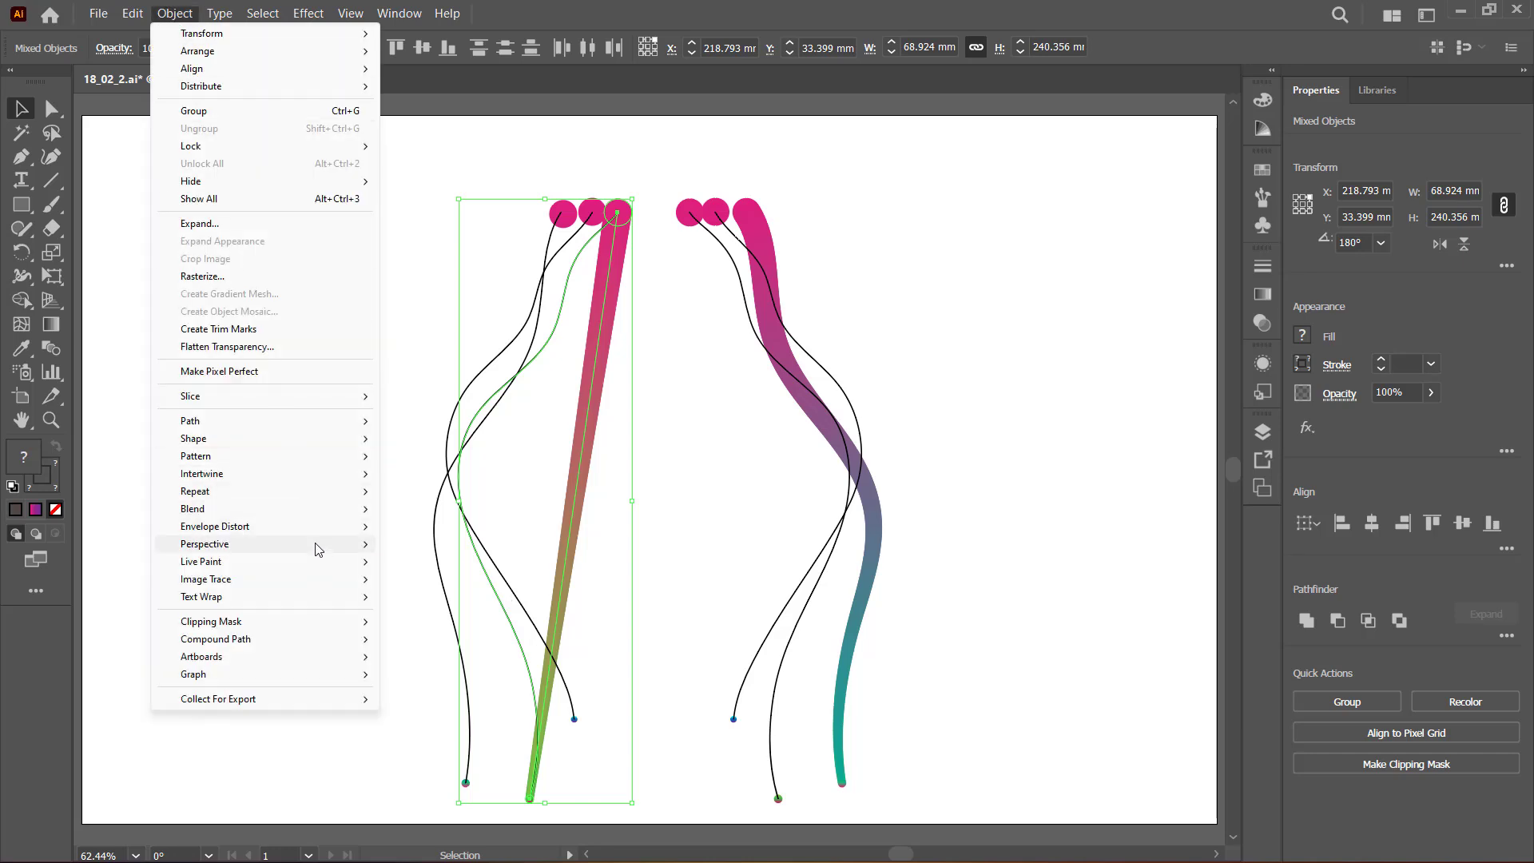
{"action": "mouse_move", "coordinate": [328, 511]}
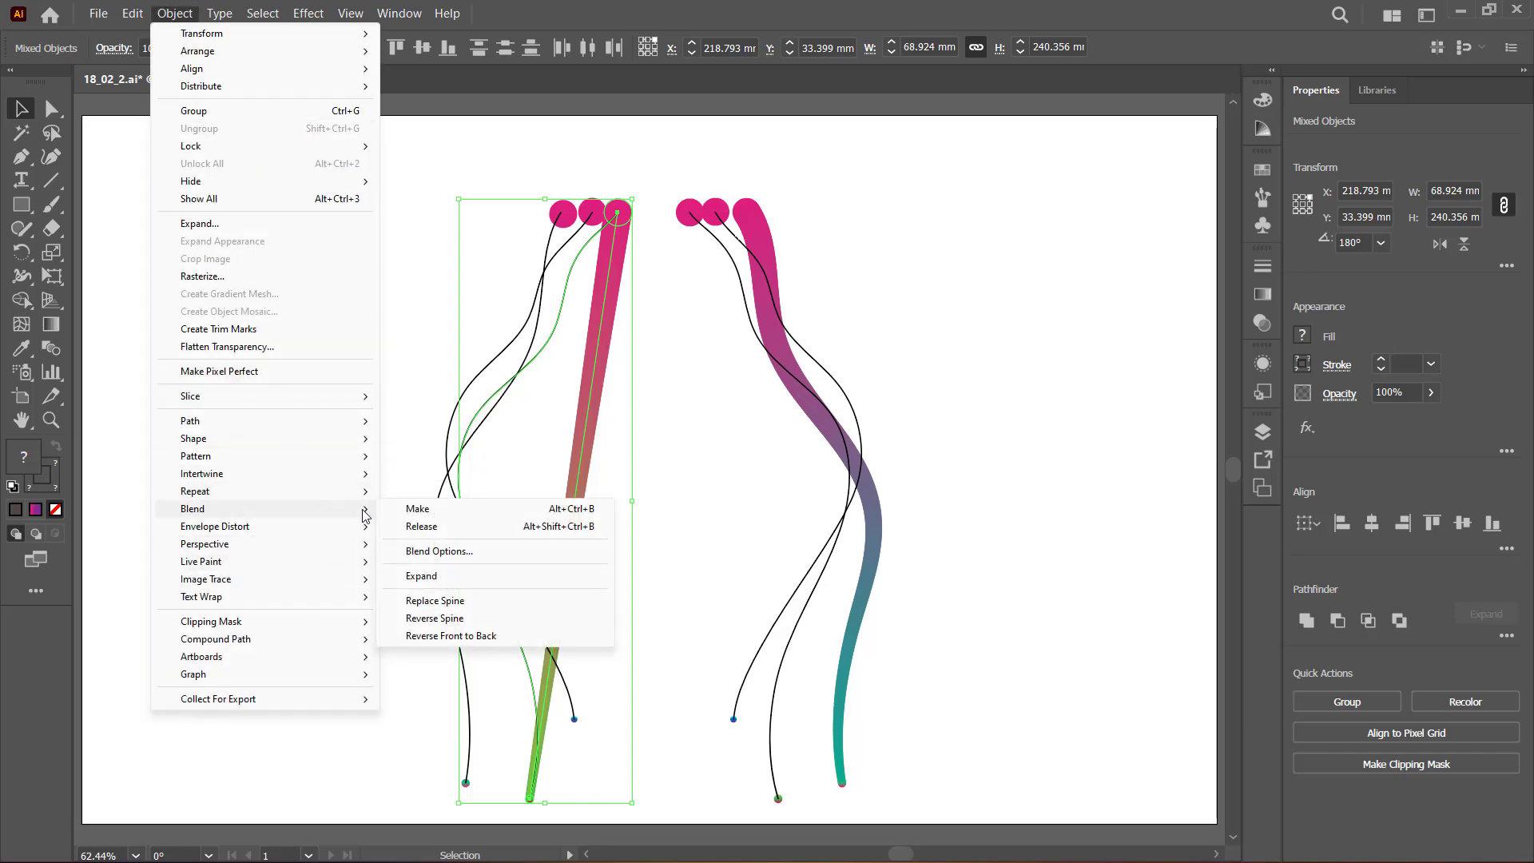
{"action": "left_click", "coordinate": [464, 602]}
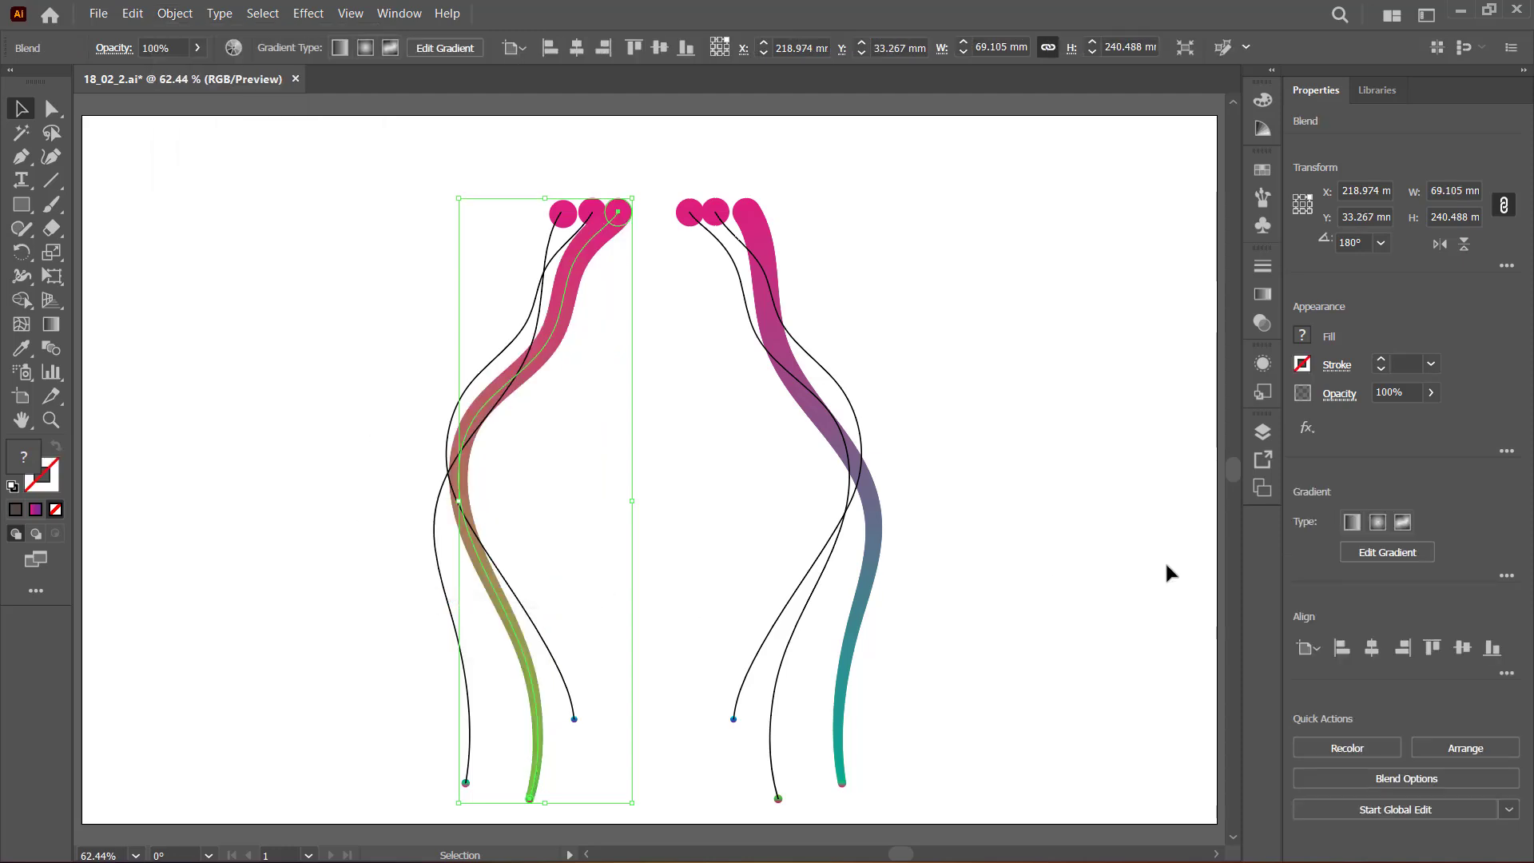
- Show the BG layer again and deselect the left hair strand
{"action": "left_click", "coordinate": [1263, 432]}
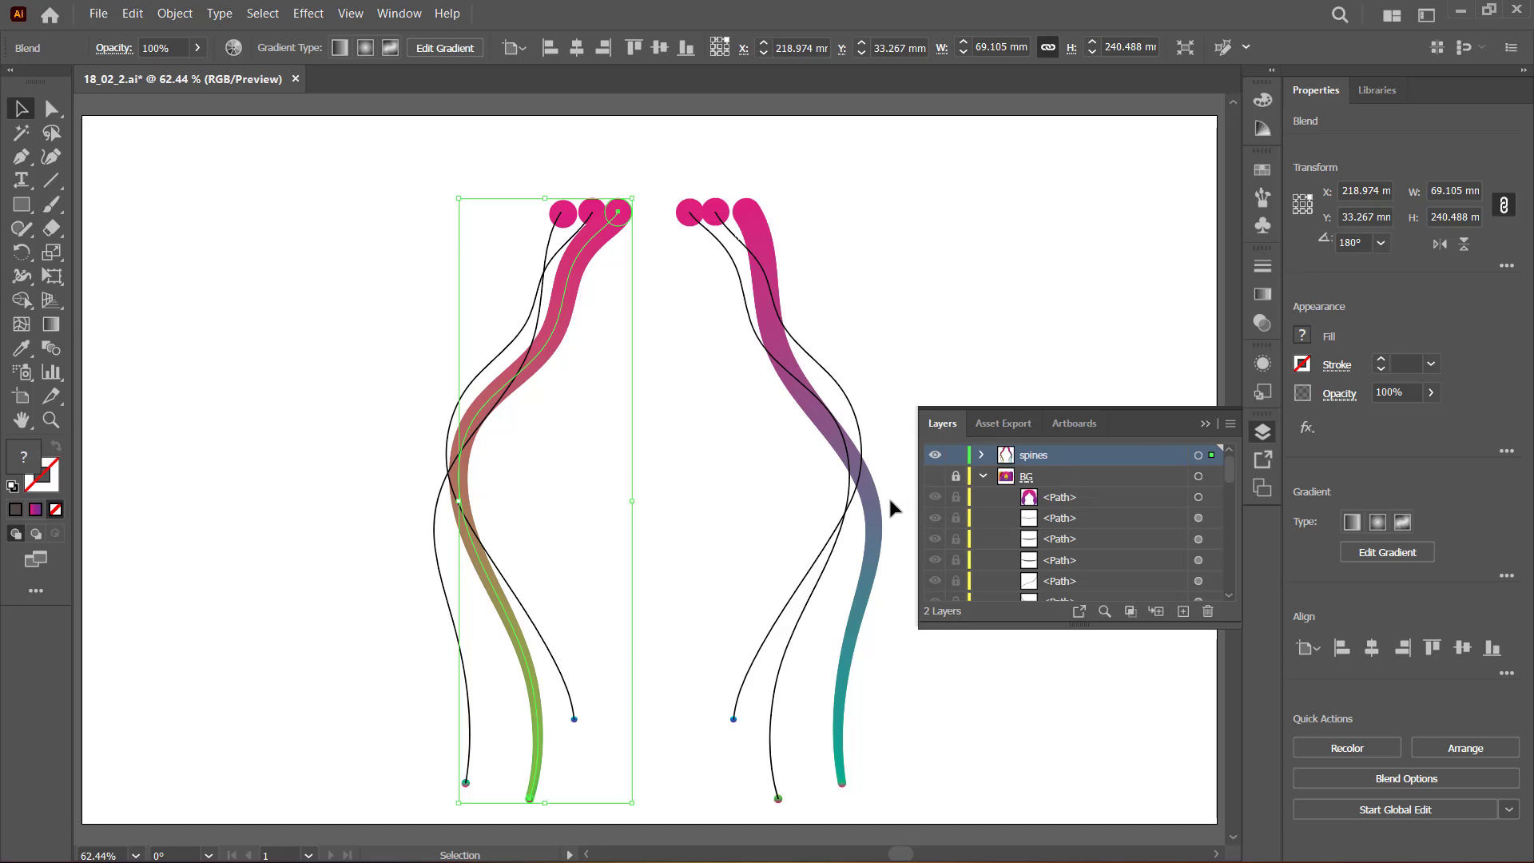
{"action": "left_click", "coordinate": [934, 478]}
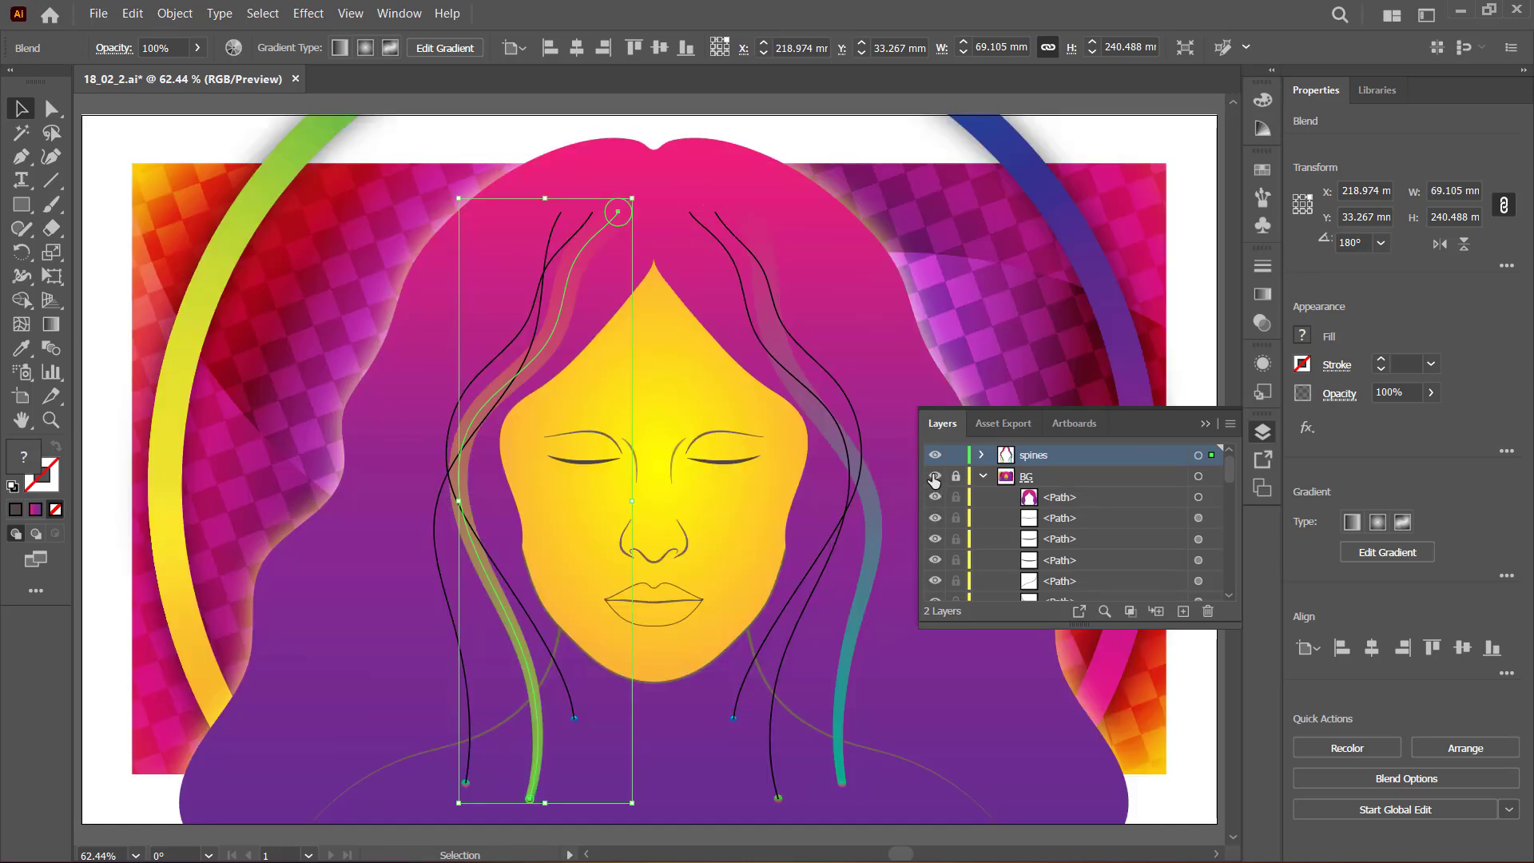
{"action": "left_click", "coordinate": [908, 306]}
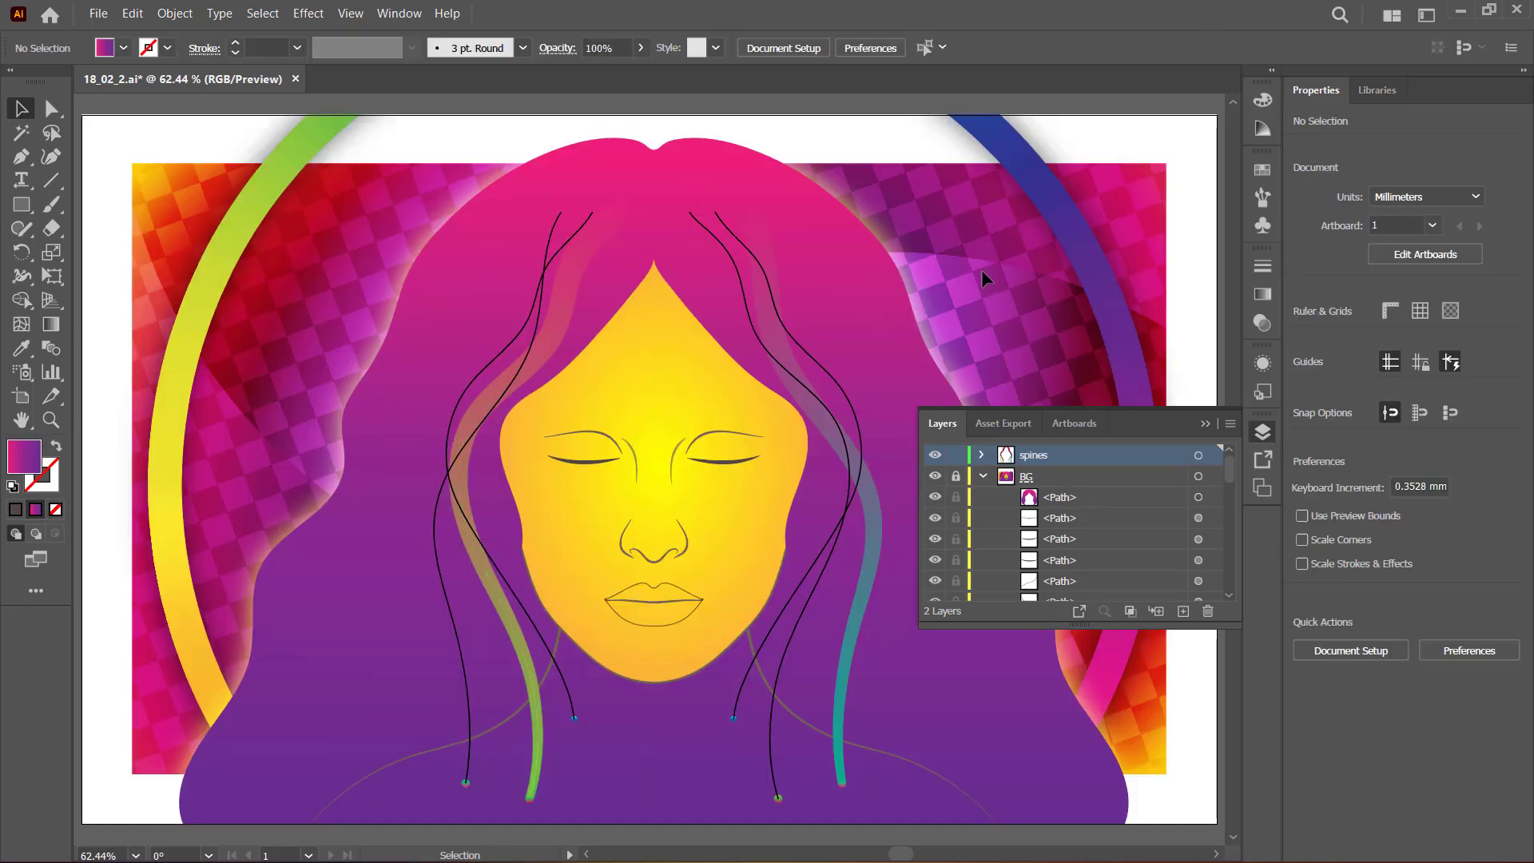
{"action": "left_click", "coordinate": [1198, 425]}
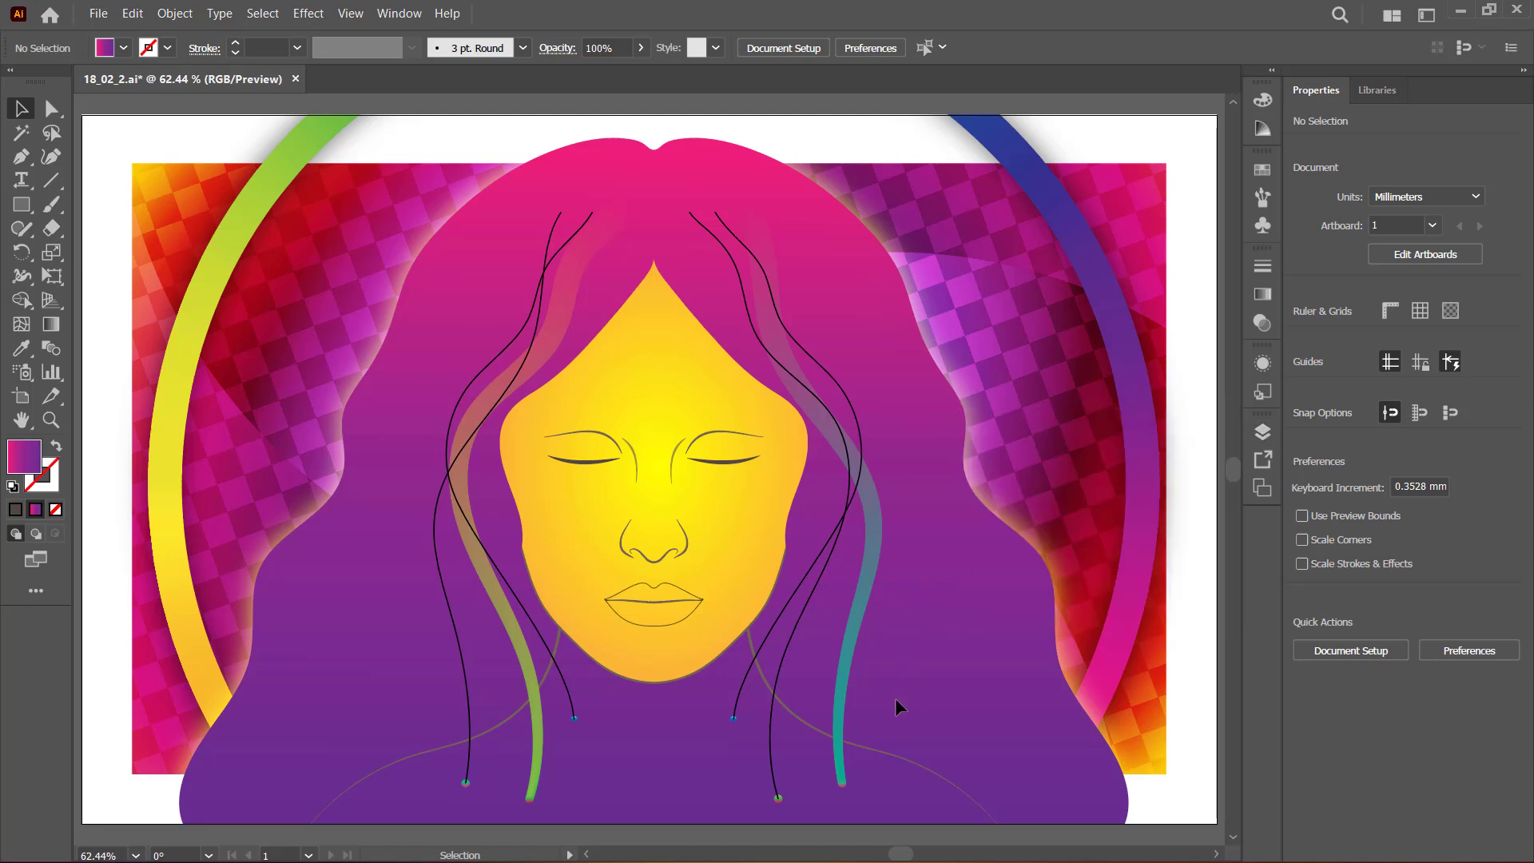